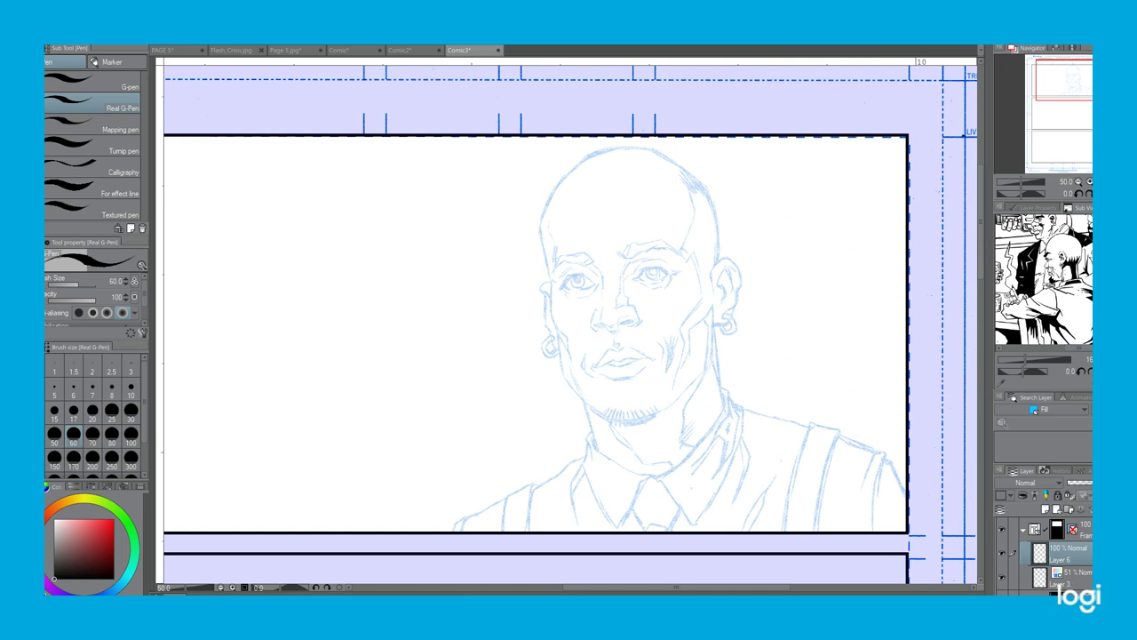
Look through the page's layer stack to find the reference photo layer beneath the panel frames.
scroll(1045, 556, "down", 3)
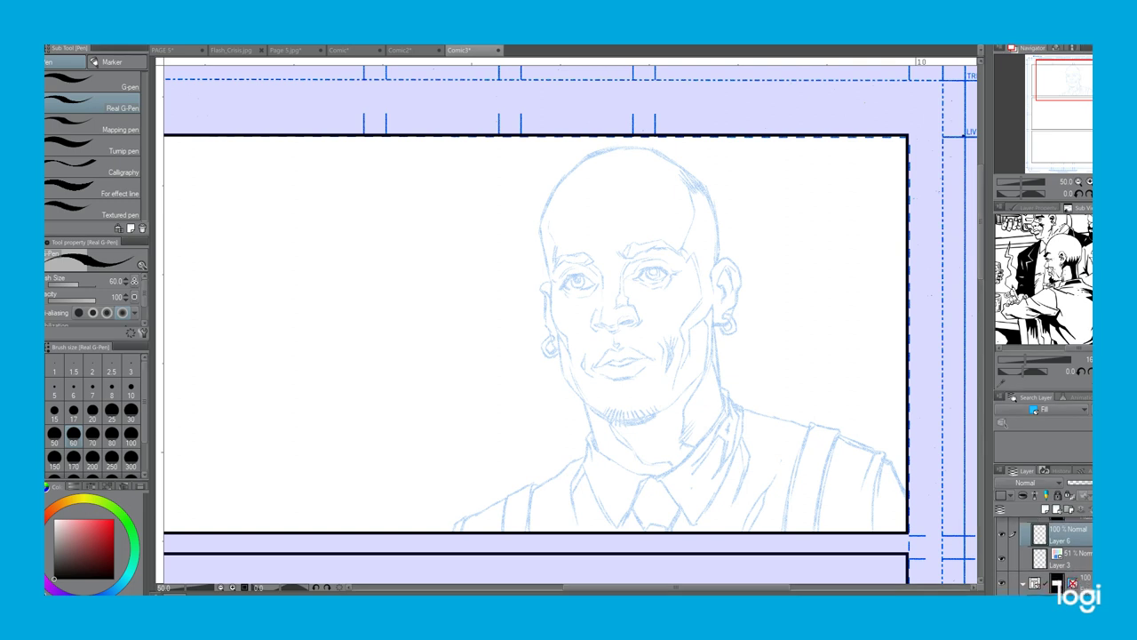
scroll(1045, 556, "down", 3)
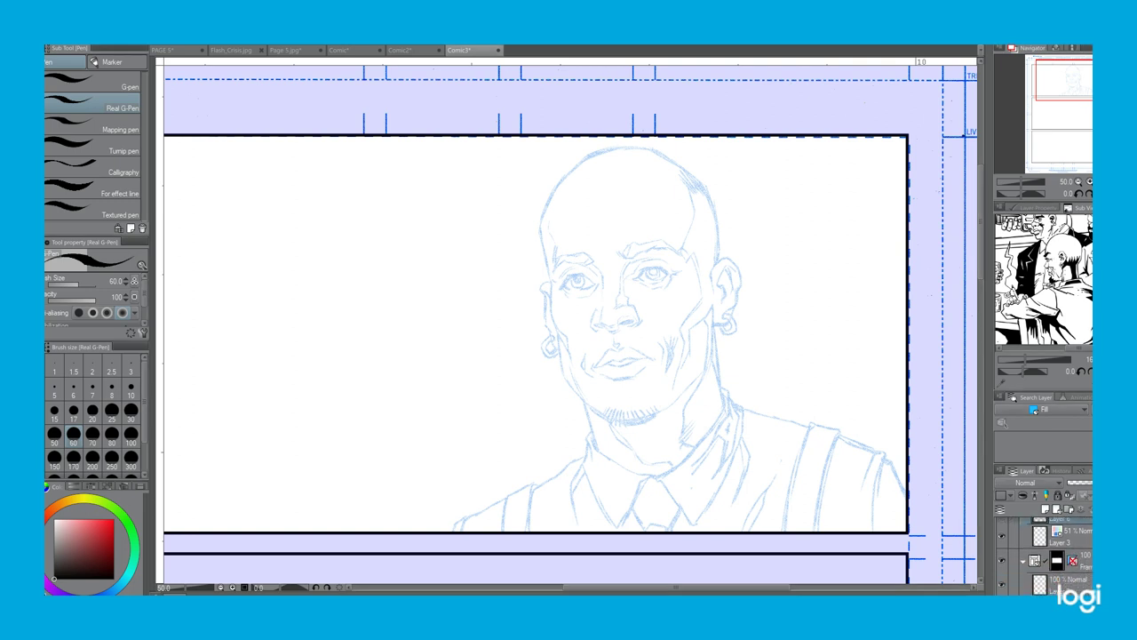
scroll(1044, 555, "down", 1)
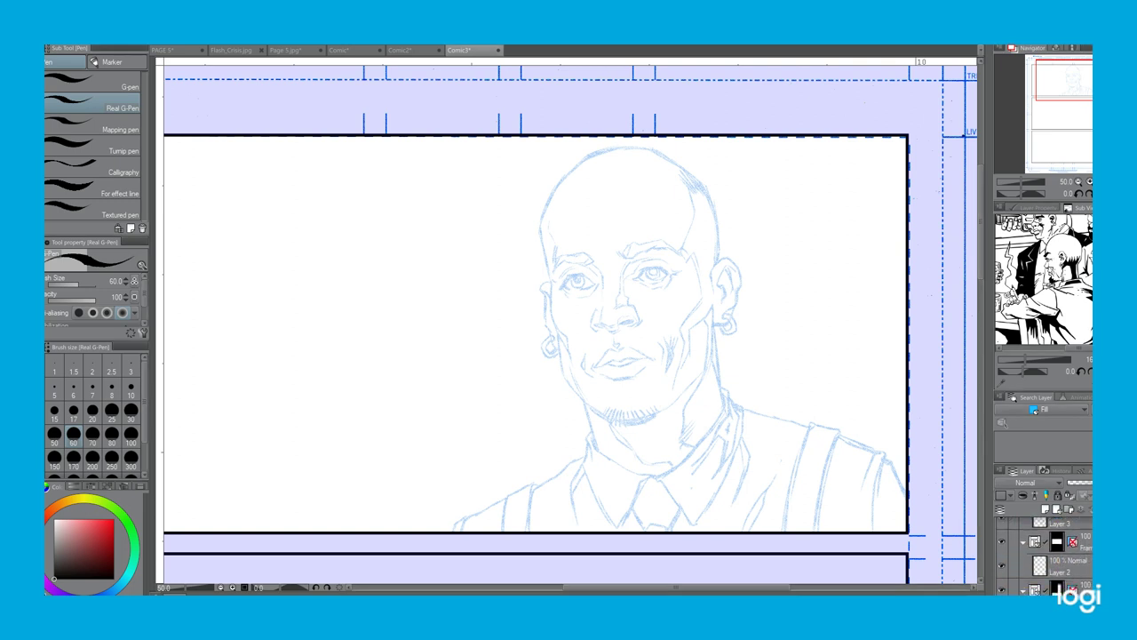
scroll(1045, 556, "up", 3)
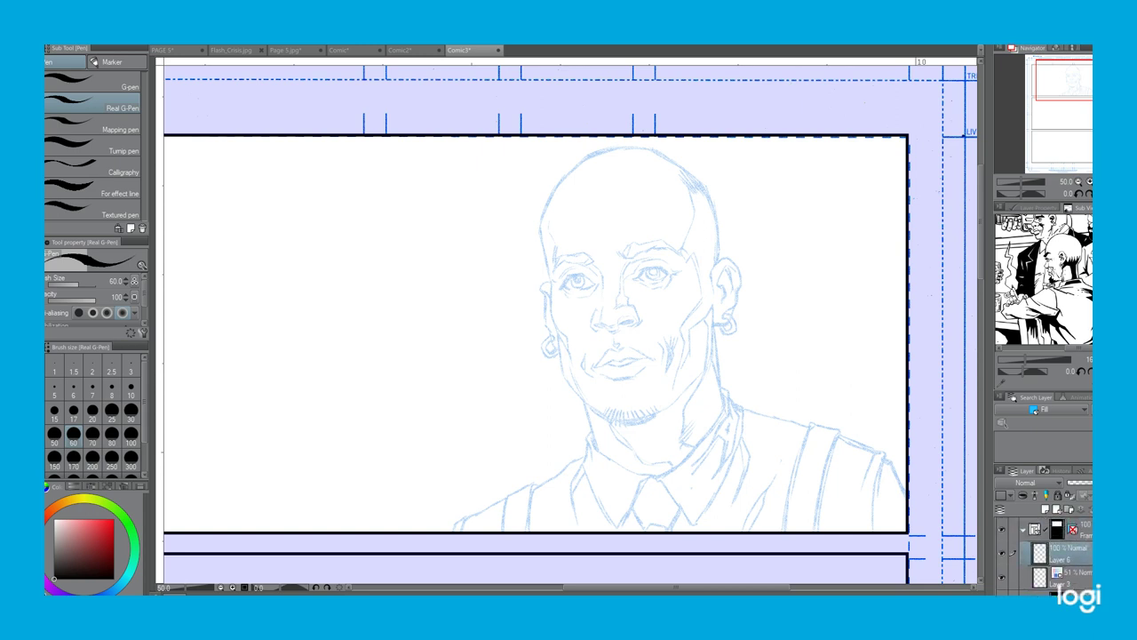
scroll(1045, 557, "down", 5)
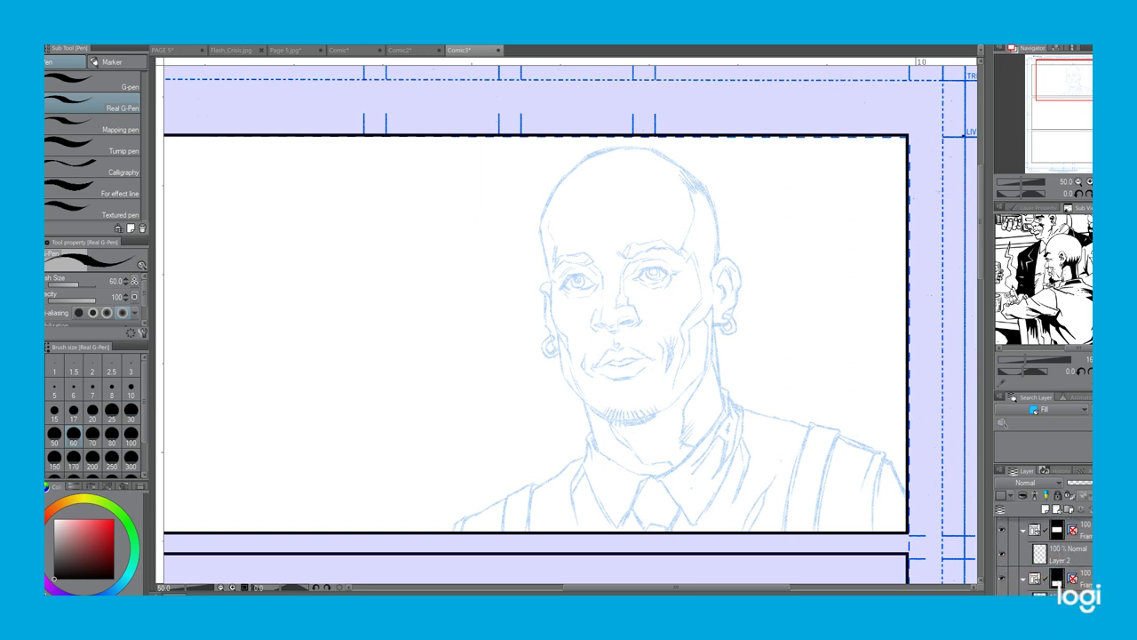
scroll(1045, 556, "down", 1)
scroll(1045, 557, "up", 3)
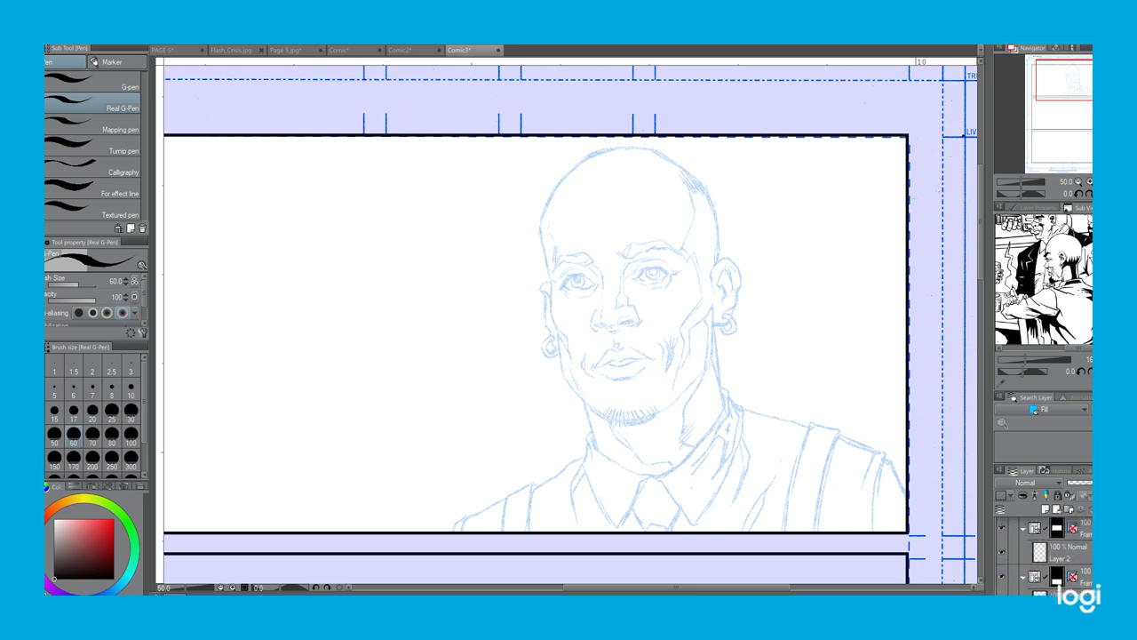
key("ctrl+z")
key("ctrl+z")
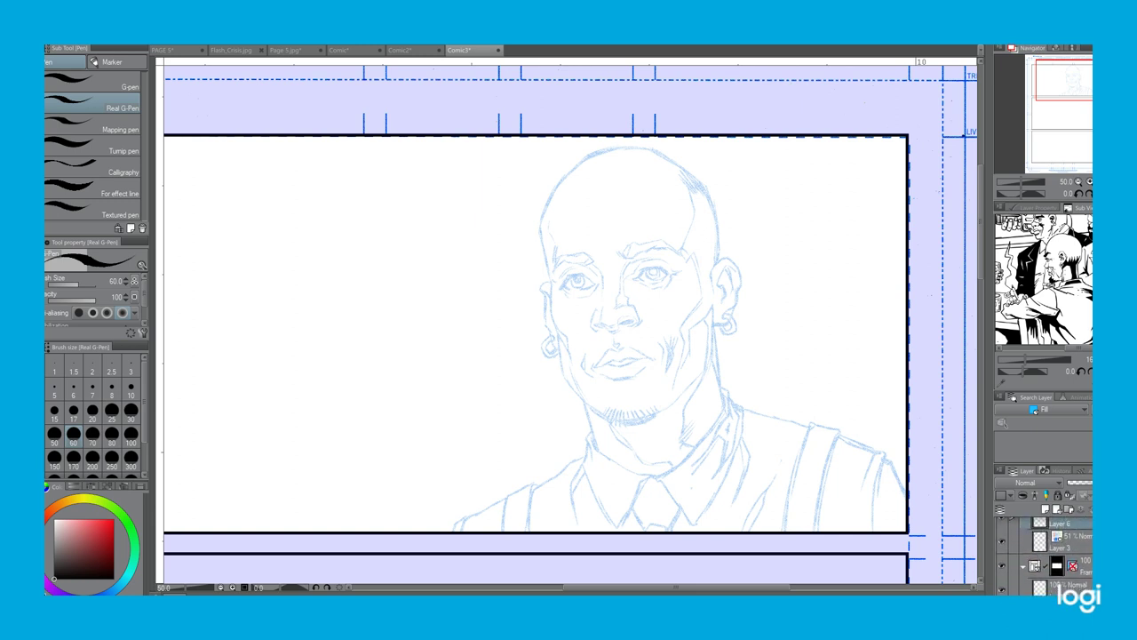
scroll(1045, 556, "up", 2)
scroll(1045, 556, "down", 4)
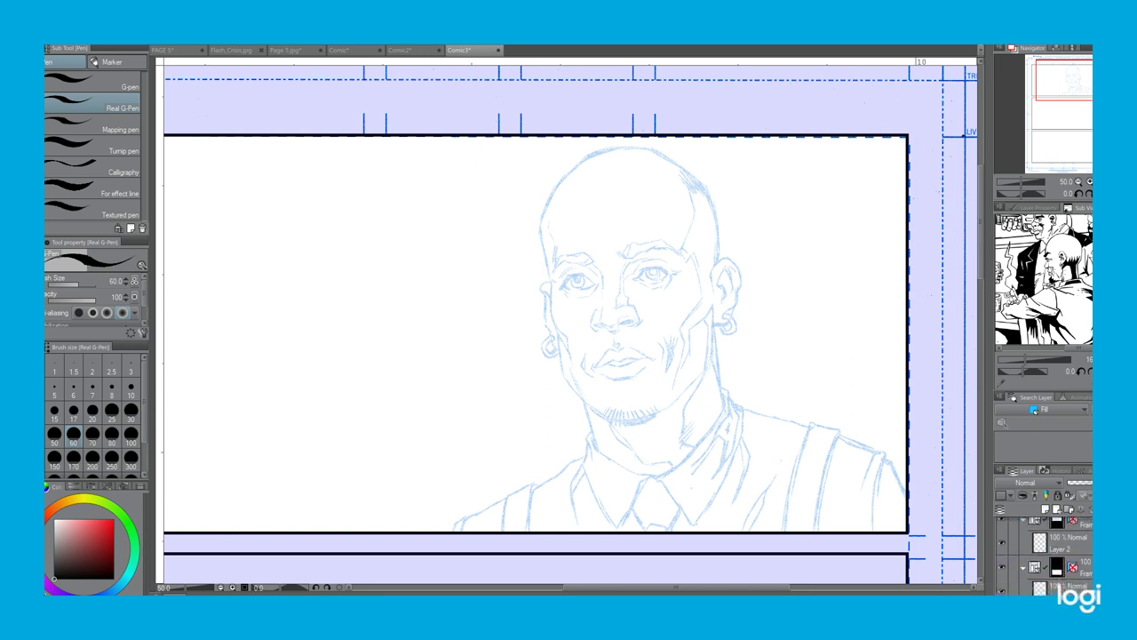
key("ctrl+z")
key("ctrl+z")
key("ctrl+z")
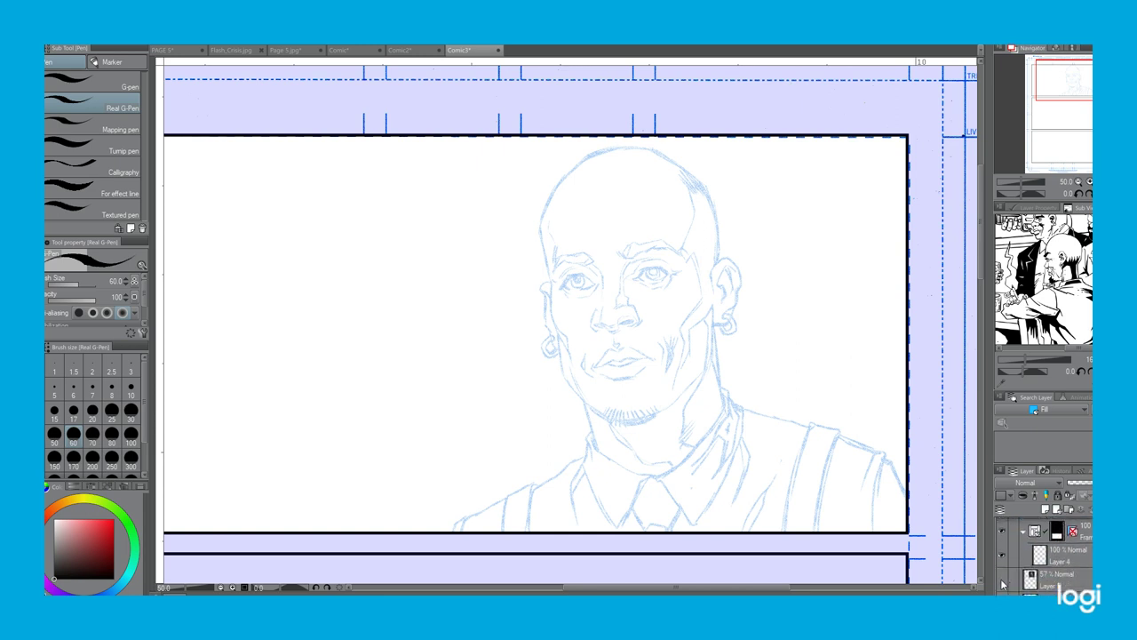
Show the 57% opacity reference photo layer to compare it with the blue portrait sketch, and hide it again.
left_click(1003, 582)
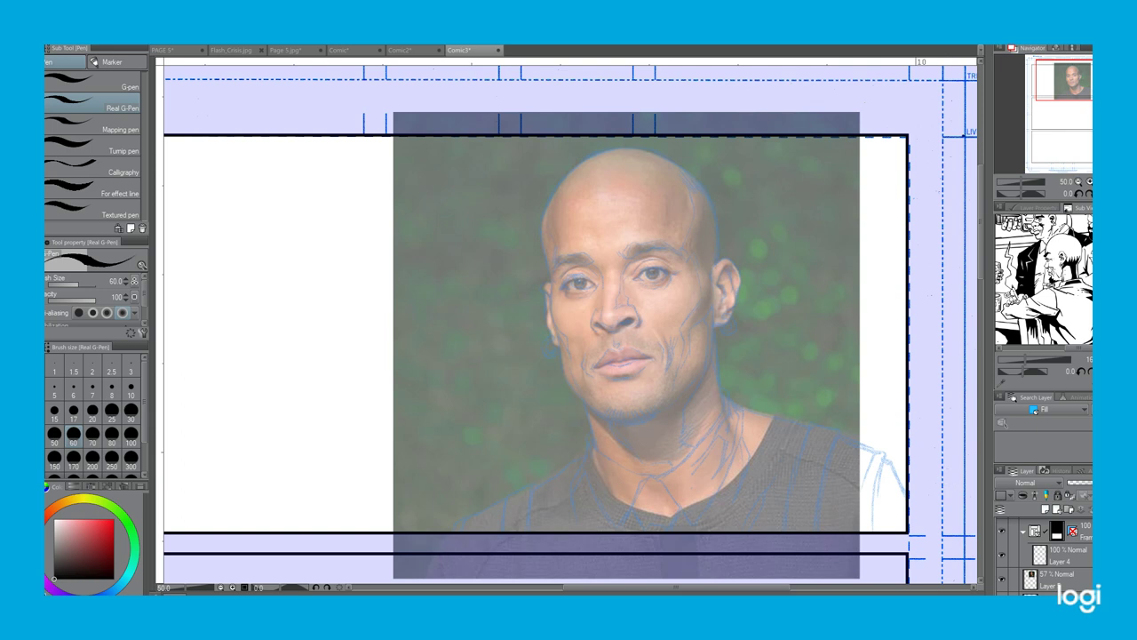
left_click(1002, 582)
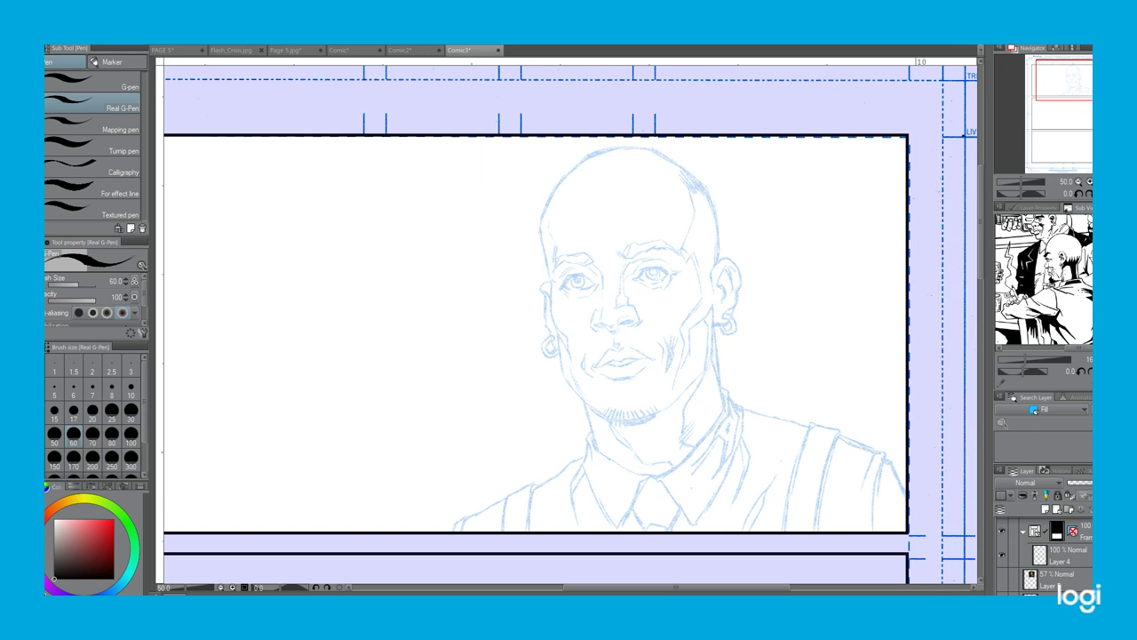
scroll(1045, 557, "up", 5)
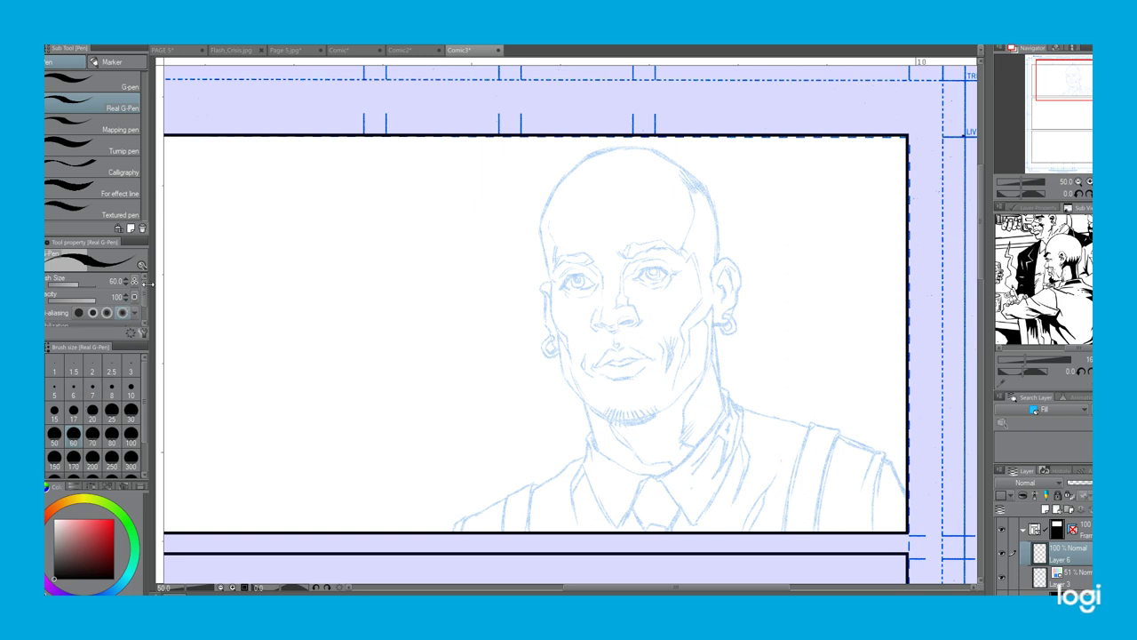
Review the Real G-Pen's opacity, anti-aliasing and stabilization settings.
left_click_drag(144, 290, 145, 303)
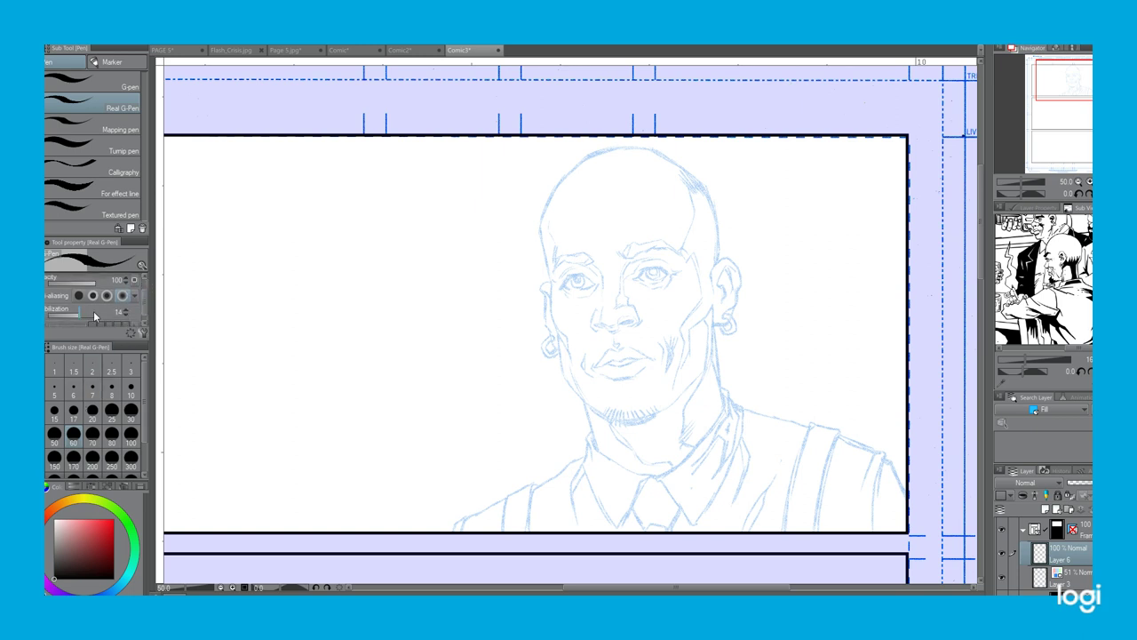
left_click_drag(79, 317, 84, 320)
left_click_drag(144, 300, 144, 296)
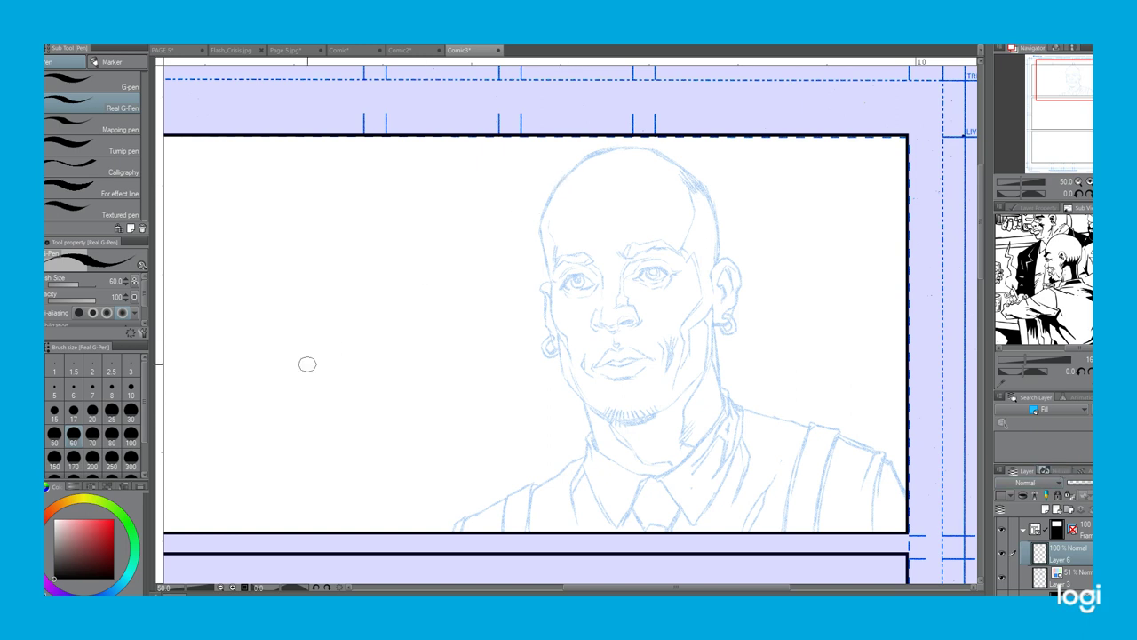
Set the Real G-Pen brush size to 40 and ink the bald head's outline from the left temple over the crown to the right ear.
left_click(130, 410)
key("]")
mouse_move(579, 163)
left_mouse_down()
mouse_move(539, 222)
mouse_move(550, 281)
left_mouse_up()
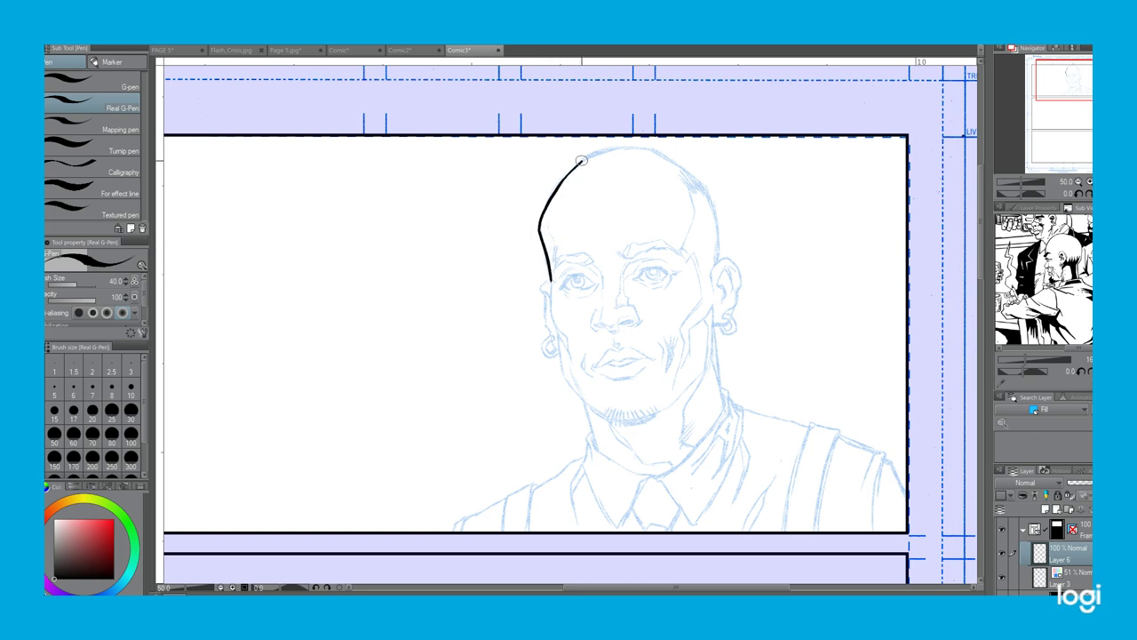
mouse_move(581, 161)
left_mouse_down()
mouse_move(647, 148)
mouse_move(694, 176)
mouse_move(711, 194)
mouse_move(718, 262)
left_mouse_up()
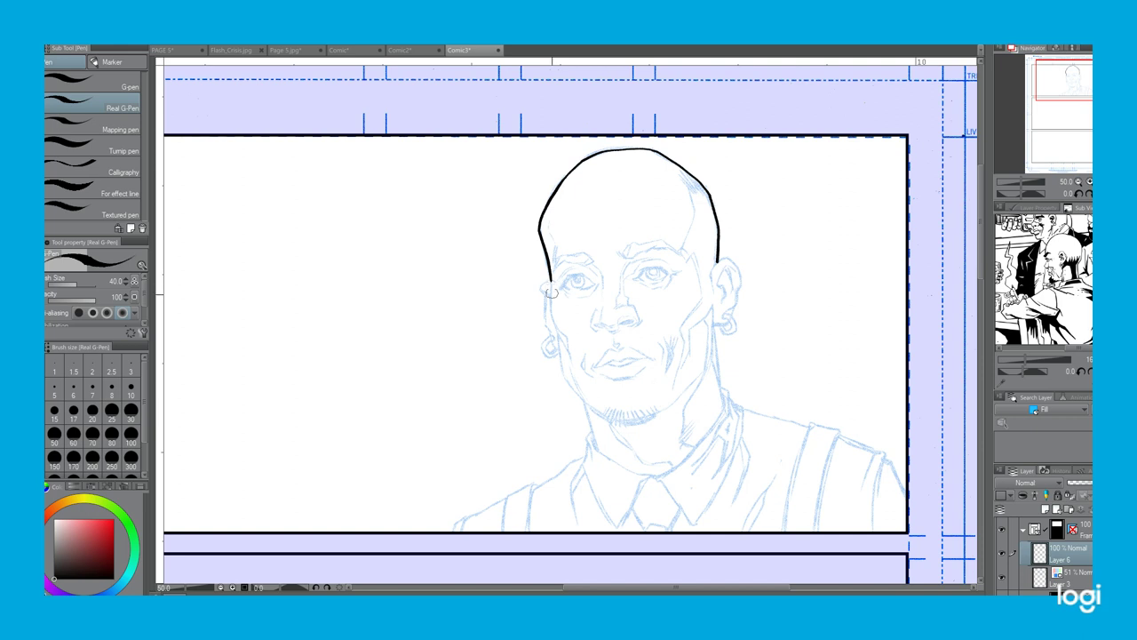
Ink the left side of the face down to the neck, including the left ear and its hoop earring.
mouse_move(551, 284)
left_mouse_down()
mouse_move(563, 373)
mouse_move(596, 401)
left_mouse_up()
mouse_move(539, 290)
left_mouse_down()
mouse_move(549, 298)
mouse_move(550, 283)
mouse_move(544, 350)
mouse_move(555, 347)
mouse_move(550, 334)
mouse_move(540, 345)
mouse_move(549, 358)
mouse_move(556, 349)
left_mouse_up()
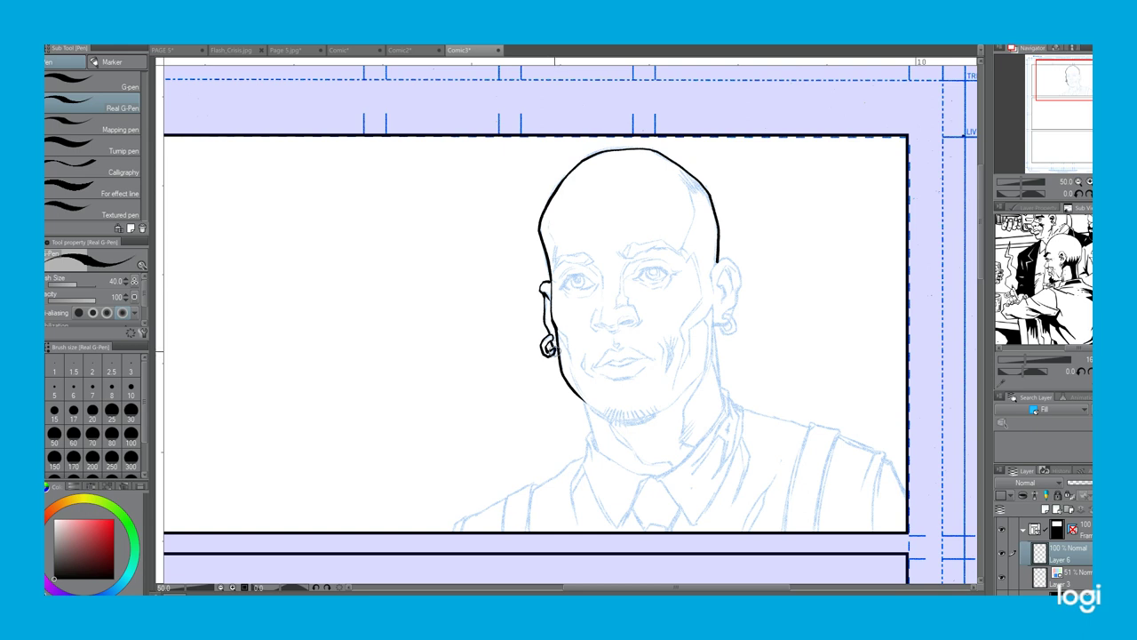
left_click_drag(559, 353, 558, 354)
mouse_move(549, 298)
left_mouse_down()
mouse_move(561, 339)
mouse_move(544, 309)
mouse_move(547, 327)
left_mouse_up()
left_click_drag(579, 398, 596, 447)
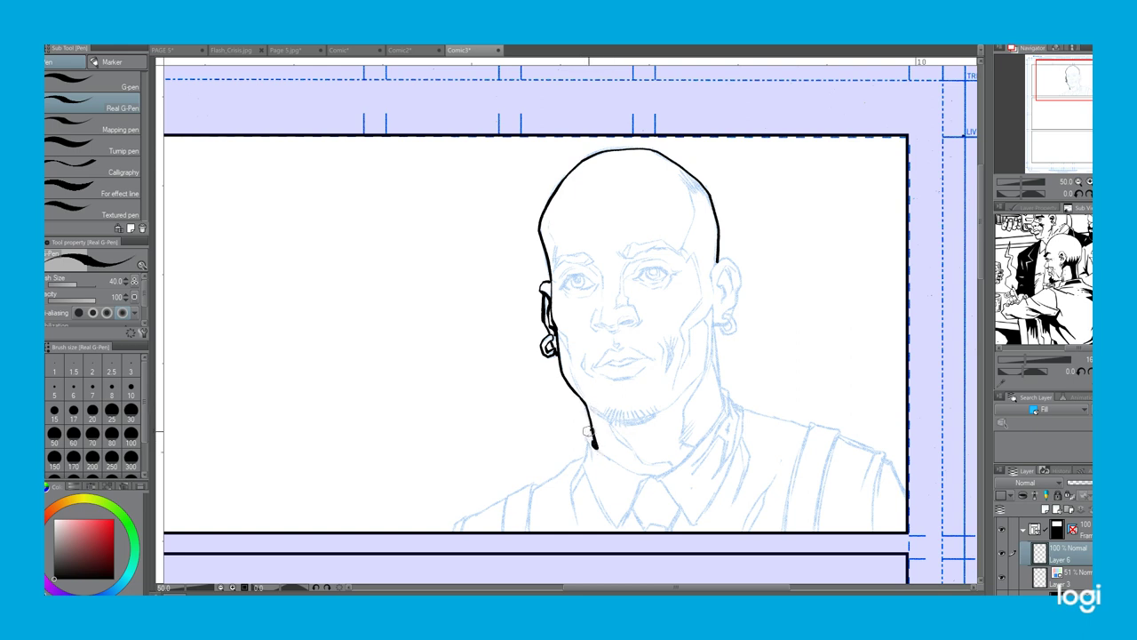
Ink the outlines of both shirt collar flaps, meeting at the throat.
mouse_move(585, 430)
left_mouse_down()
mouse_move(594, 453)
mouse_move(582, 470)
mouse_move(613, 524)
mouse_move(647, 471)
mouse_move(610, 459)
mouse_move(641, 475)
left_mouse_up()
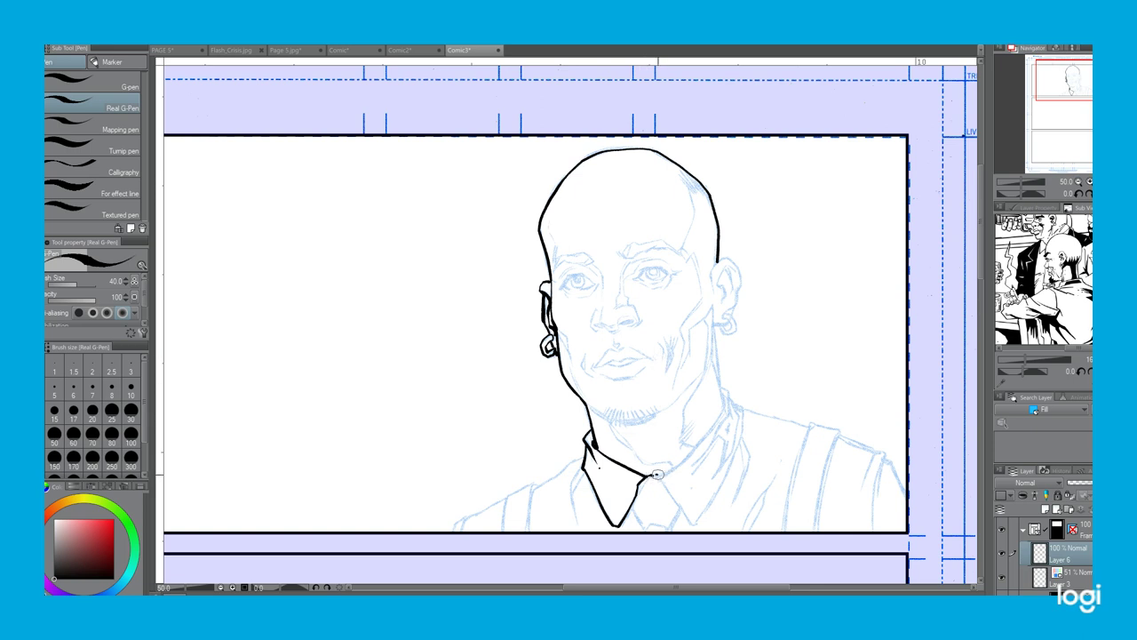
mouse_move(654, 474)
left_mouse_down()
mouse_move(720, 416)
mouse_move(728, 388)
mouse_move(751, 416)
mouse_move(694, 525)
left_mouse_up()
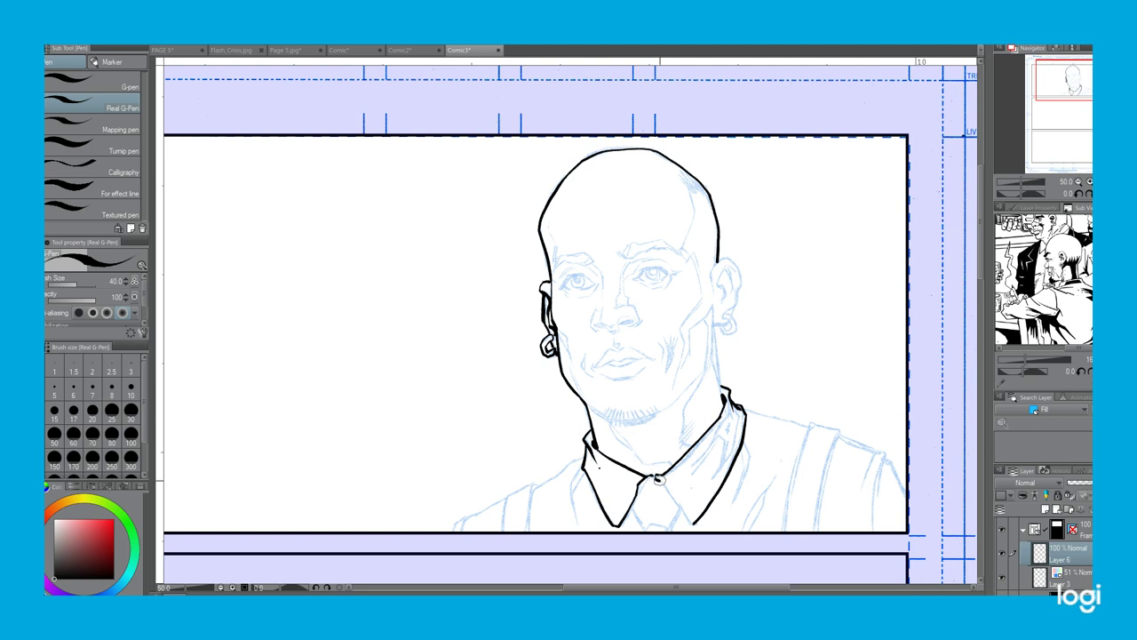
left_click_drag(654, 475, 694, 525)
left_click_drag(667, 485, 692, 520)
Fill the upper part of the right collar flap with solid black shadow and add feathered fold strokes.
left_click_drag(730, 407, 696, 457)
mouse_move(727, 421)
left_mouse_down()
mouse_move(712, 439)
mouse_move(727, 444)
mouse_move(720, 457)
left_mouse_up()
left_click_drag(743, 407, 732, 432)
mouse_move(739, 425)
left_mouse_down()
mouse_move(721, 471)
mouse_move(738, 419)
mouse_move(720, 427)
mouse_move(735, 420)
left_mouse_up()
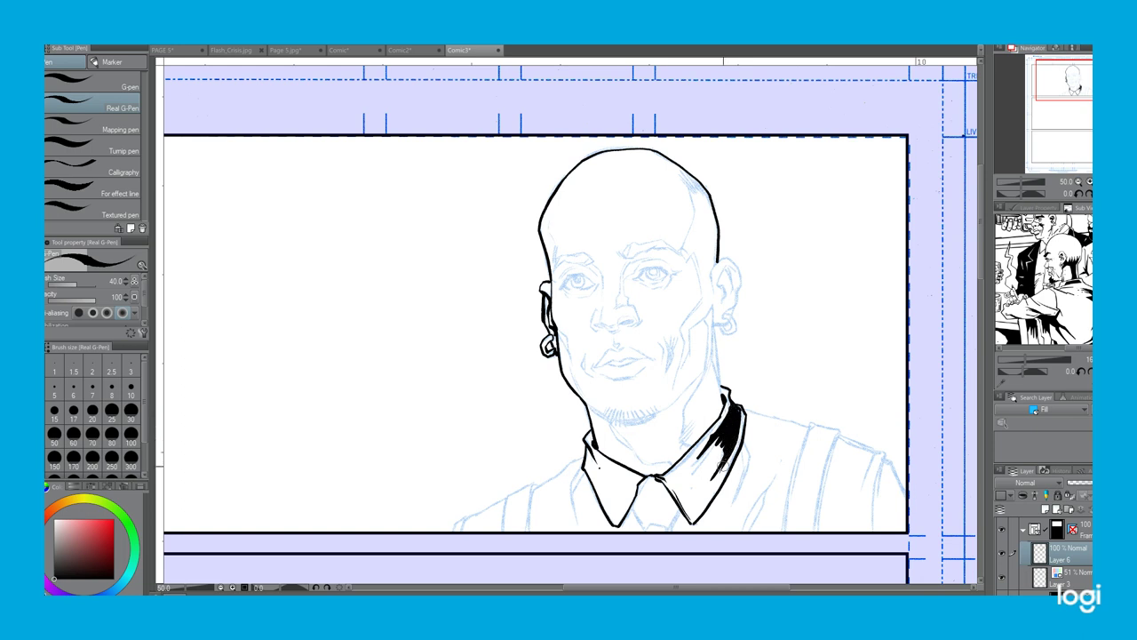
left_click_drag(731, 455, 702, 490)
Ink the tie knot between the collar flaps, with black shadow at its lower edge.
mouse_move(639, 500)
left_mouse_down()
mouse_move(618, 522)
mouse_move(647, 473)
left_mouse_up()
left_click_drag(681, 511, 668, 532)
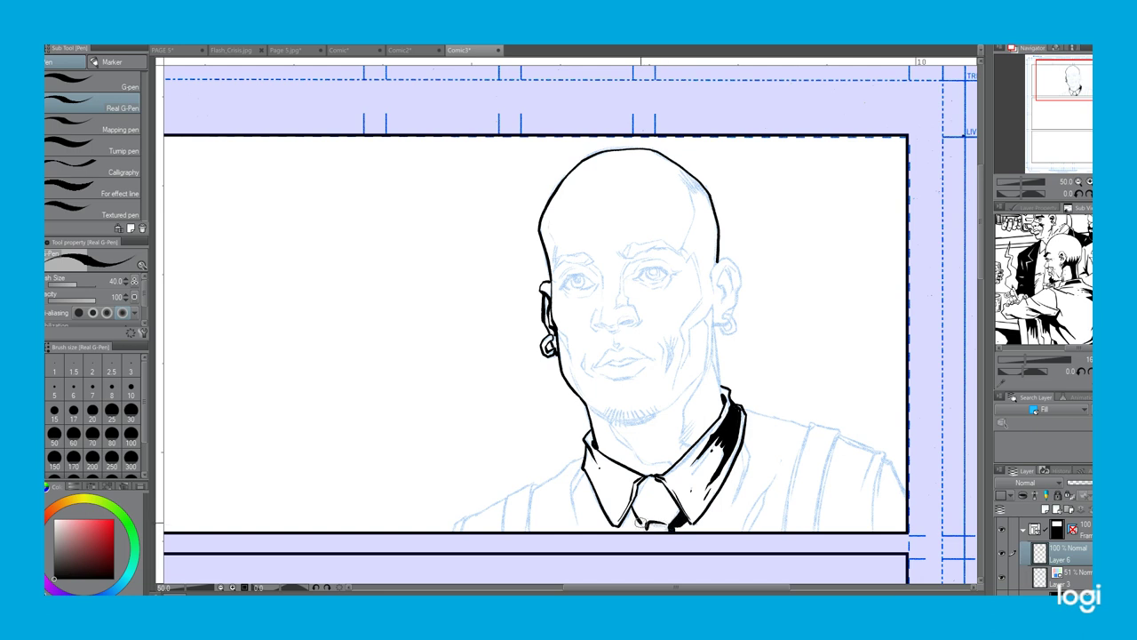
left_click_drag(638, 520, 641, 531)
Ink the right ear with its inner shadows and earring, the right neck line, and the left jawline toward the chin.
mouse_move(726, 258)
left_mouse_down()
mouse_move(741, 282)
mouse_move(732, 313)
mouse_move(714, 325)
left_mouse_up()
mouse_move(730, 325)
left_mouse_down()
mouse_move(729, 336)
mouse_move(734, 320)
left_mouse_up()
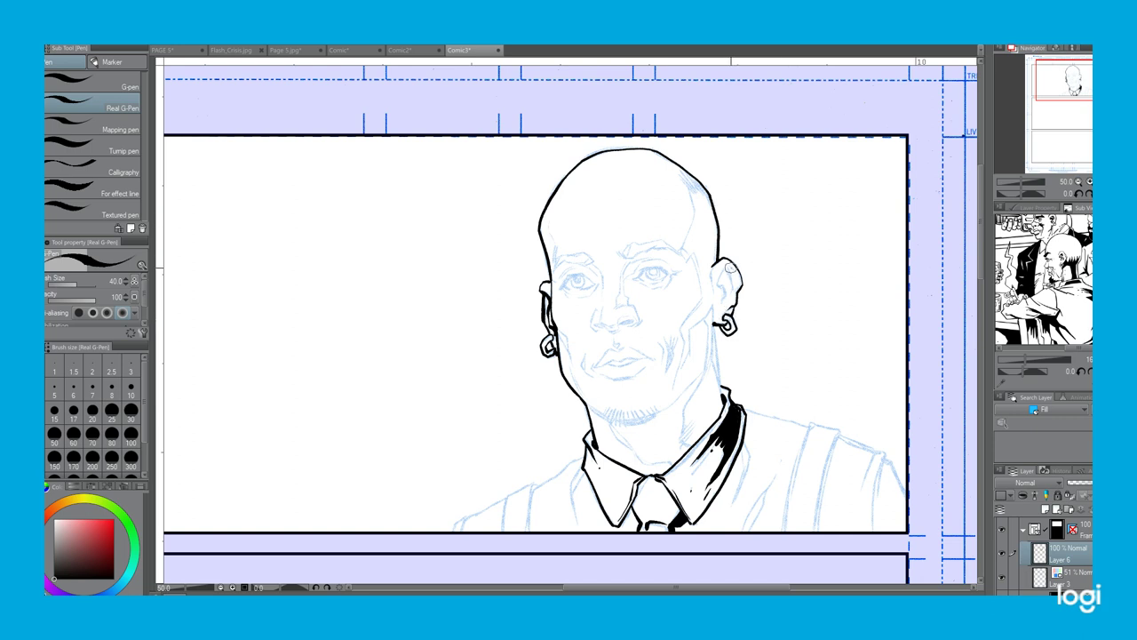
mouse_move(729, 268)
left_mouse_down()
mouse_move(722, 302)
mouse_move(727, 271)
left_mouse_up()
left_click_drag(717, 325, 722, 401)
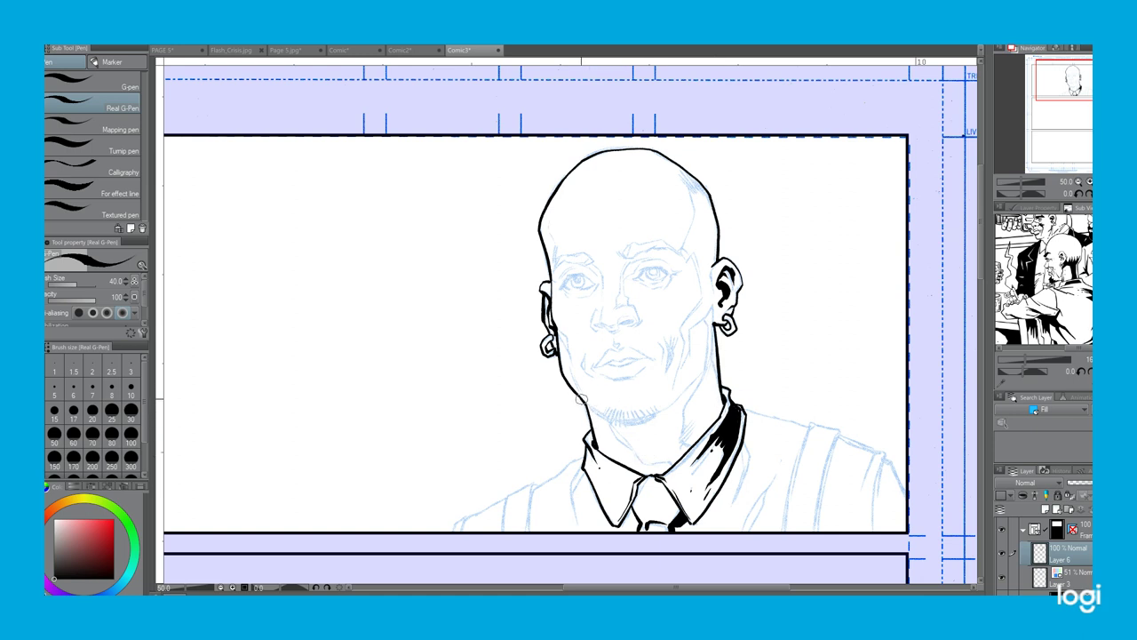
left_click_drag(580, 400, 606, 417)
Ink the left shoulder and its strap lines, and add a black shadow beside the left collar flap.
mouse_move(584, 456)
left_mouse_down()
mouse_move(534, 491)
mouse_move(527, 531)
left_mouse_up()
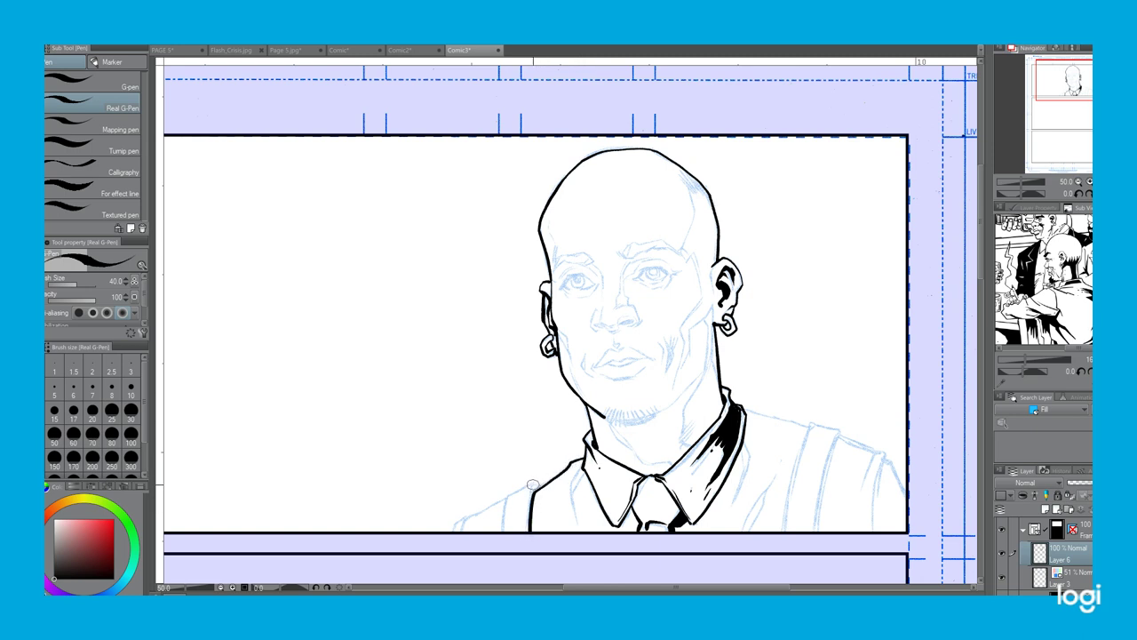
left_click_drag(533, 484, 529, 534)
mouse_move(505, 502)
left_mouse_down()
mouse_move(502, 531)
mouse_move(539, 482)
mouse_move(448, 532)
left_mouse_up()
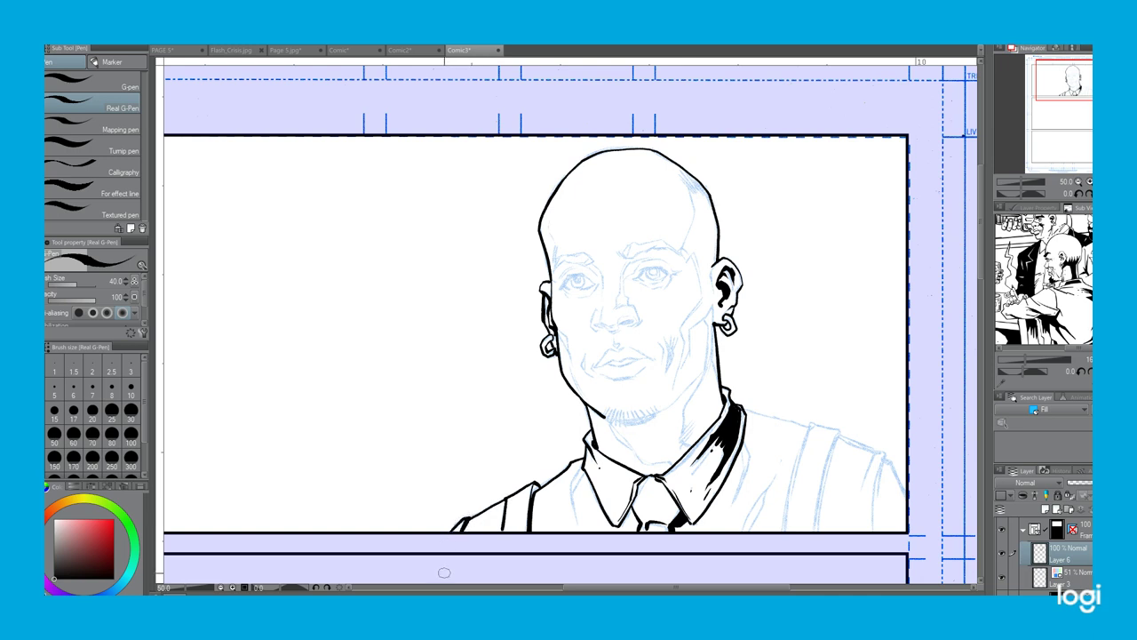
mouse_move(577, 463)
left_mouse_down()
mouse_move(566, 486)
mouse_move(579, 521)
left_mouse_up()
mouse_move(586, 469)
left_mouse_down()
mouse_move(571, 507)
mouse_move(582, 529)
left_mouse_up()
Ink the right shoulder line, both edges of its strap, and the outer sleeve to the panel border.
mouse_move(748, 410)
left_mouse_down()
mouse_move(843, 434)
mouse_move(818, 531)
left_mouse_up()
left_click_drag(840, 433, 816, 534)
left_click_drag(808, 423, 781, 531)
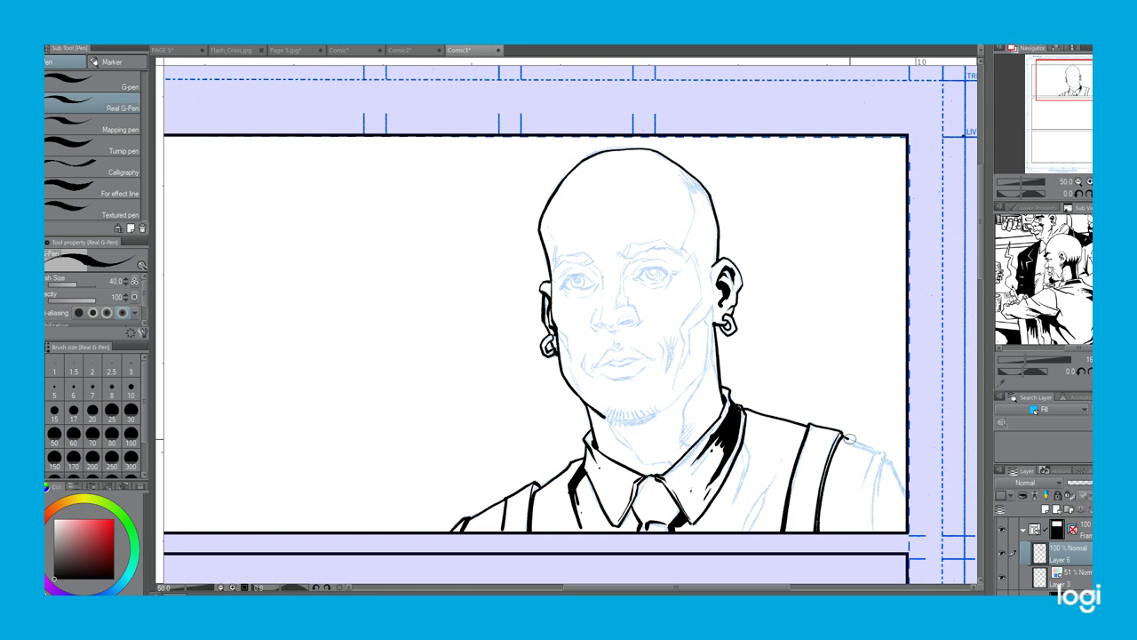
mouse_move(849, 439)
left_mouse_down()
mouse_move(887, 456)
mouse_move(881, 478)
mouse_move(906, 503)
left_mouse_up()
Ink the black shadow and feathered folds on the shirt just beside the right collar flap.
left_click_drag(748, 469, 730, 511)
mouse_move(744, 436)
left_mouse_down()
mouse_move(751, 460)
mouse_move(725, 522)
left_mouse_up()
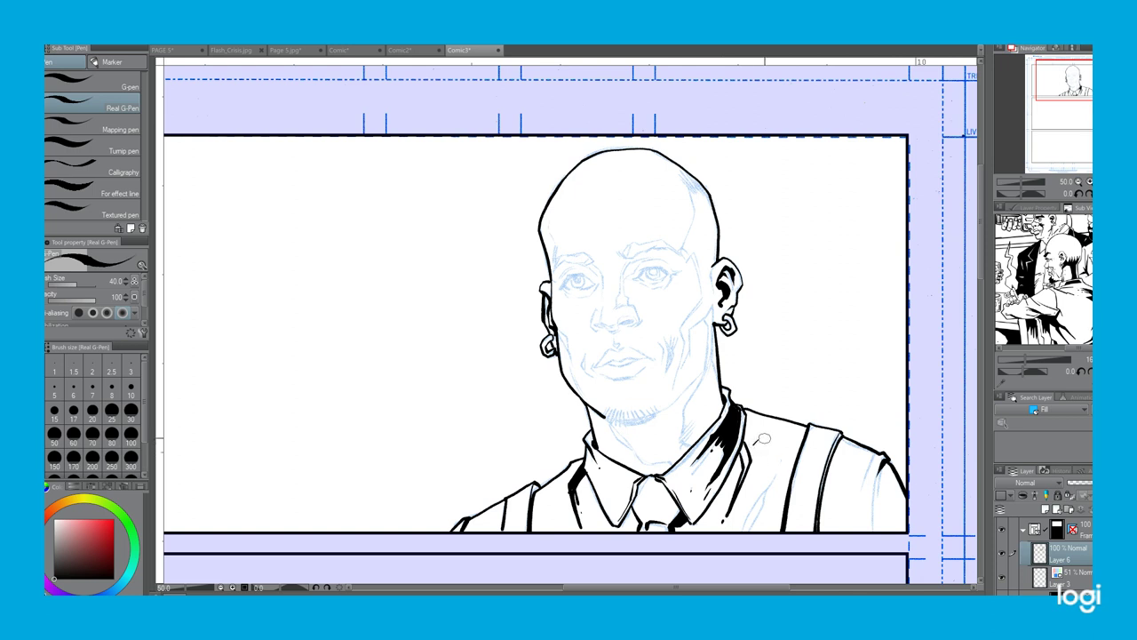
left_click_drag(762, 440, 735, 491)
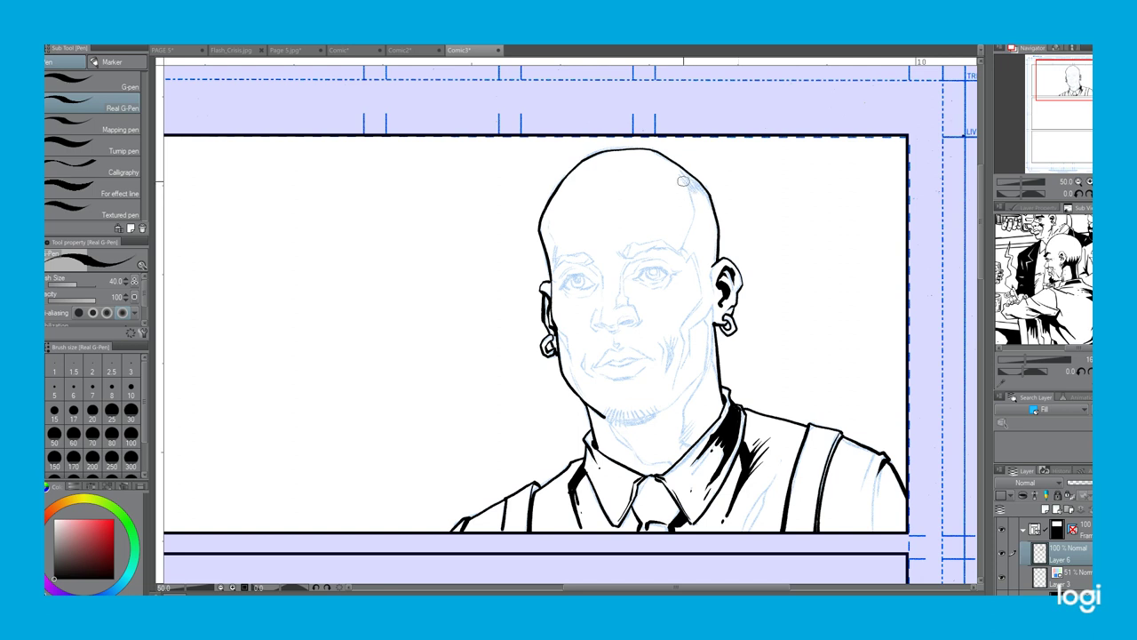
Ink the shadow-edge contour along the right forehead, temple, cheek and jaw, and down the neck.
mouse_move(679, 178)
left_mouse_down()
mouse_move(694, 204)
mouse_move(682, 244)
mouse_move(700, 298)
mouse_move(672, 388)
left_mouse_up()
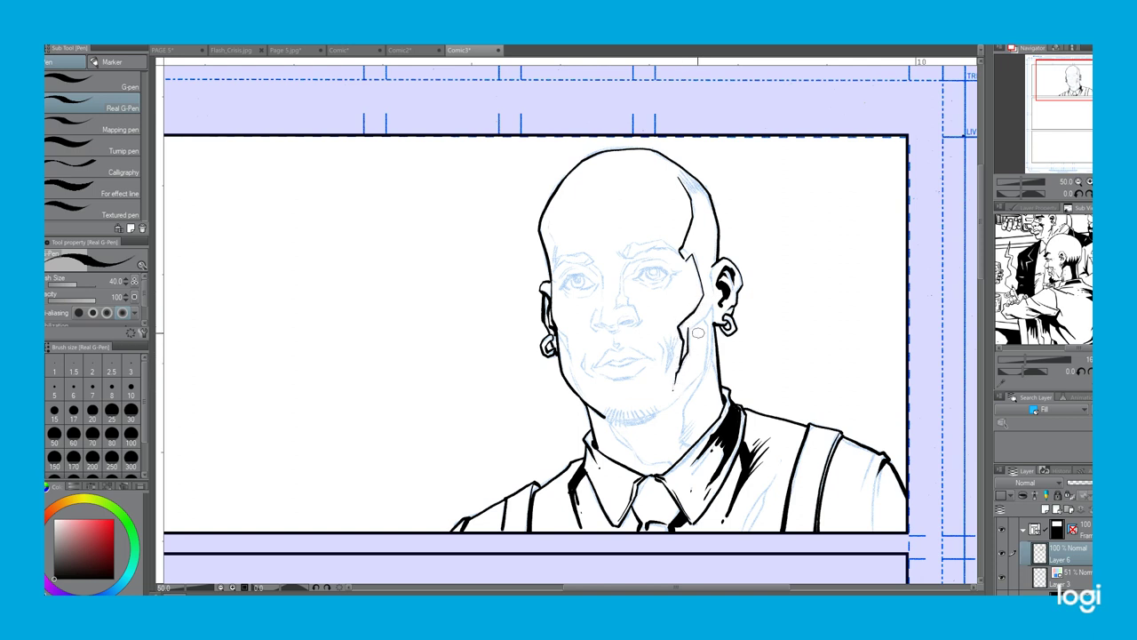
mouse_move(688, 328)
left_mouse_down()
mouse_move(705, 320)
mouse_move(706, 371)
mouse_move(668, 405)
left_mouse_up()
left_click_drag(694, 388, 688, 447)
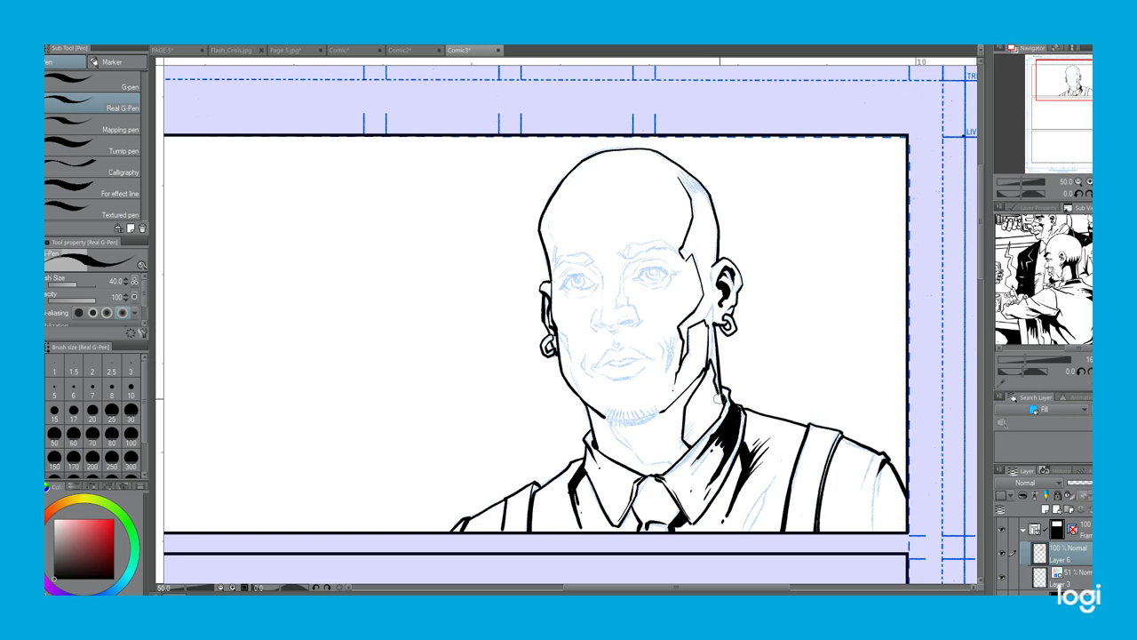
Add heavier black shadows to the right side of the neck, around the right ear, and along the upper right skull.
left_click_drag(718, 388, 718, 392)
left_click_drag(717, 267, 717, 320)
mouse_move(677, 178)
left_mouse_down()
mouse_move(714, 203)
mouse_move(718, 233)
left_mouse_up()
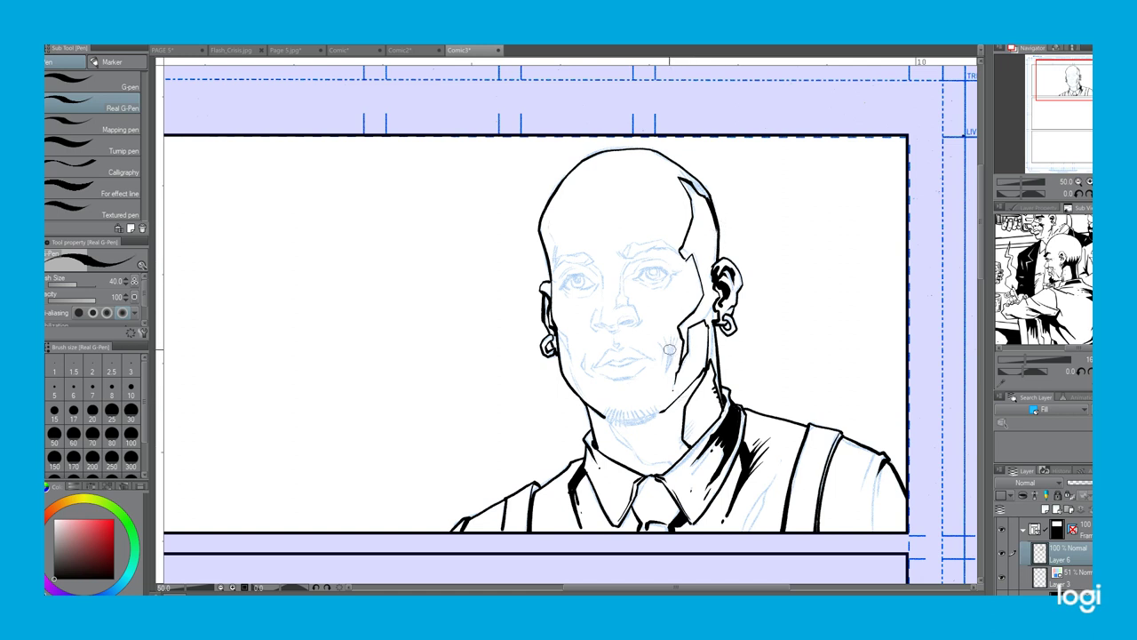
Ink the right cheek crease and the left cheek contour, and fill the goatee with dense short black strokes.
mouse_move(669, 344)
left_mouse_down()
mouse_move(662, 378)
mouse_move(671, 347)
left_mouse_up()
left_click(663, 378)
left_click_drag(573, 380, 586, 404)
left_click_drag(604, 416, 651, 418)
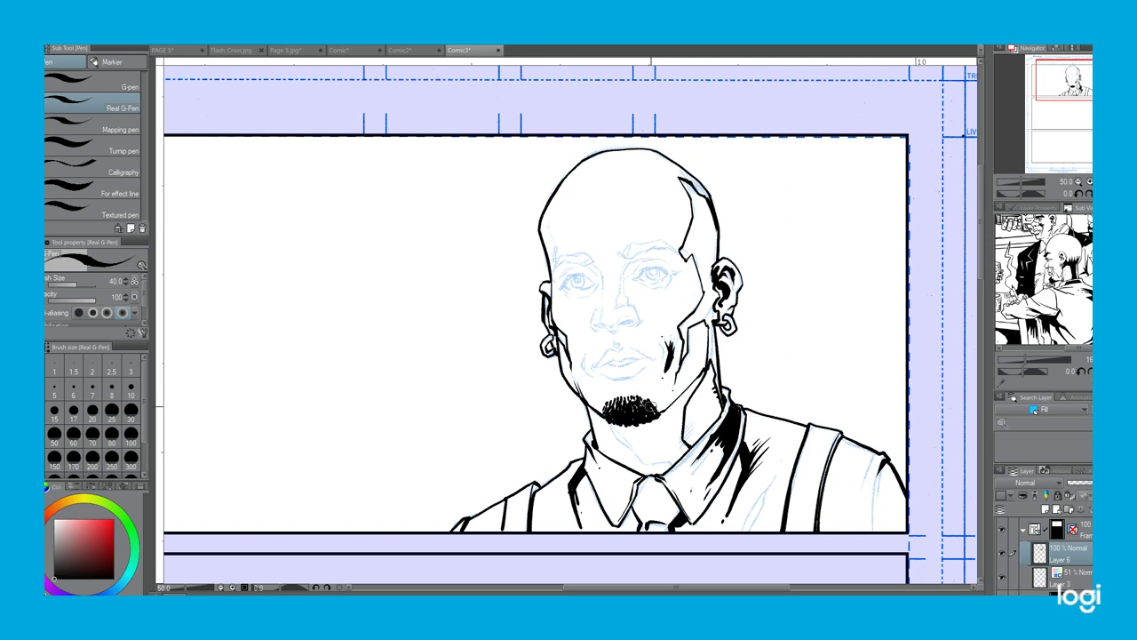
mouse_move(659, 411)
left_mouse_down()
mouse_move(599, 410)
mouse_move(619, 423)
mouse_move(631, 418)
mouse_move(613, 407)
mouse_move(621, 402)
mouse_move(648, 409)
left_mouse_up()
Ink the lips, the mouth line and the small shadow under the nose.
left_click_drag(601, 366, 632, 358)
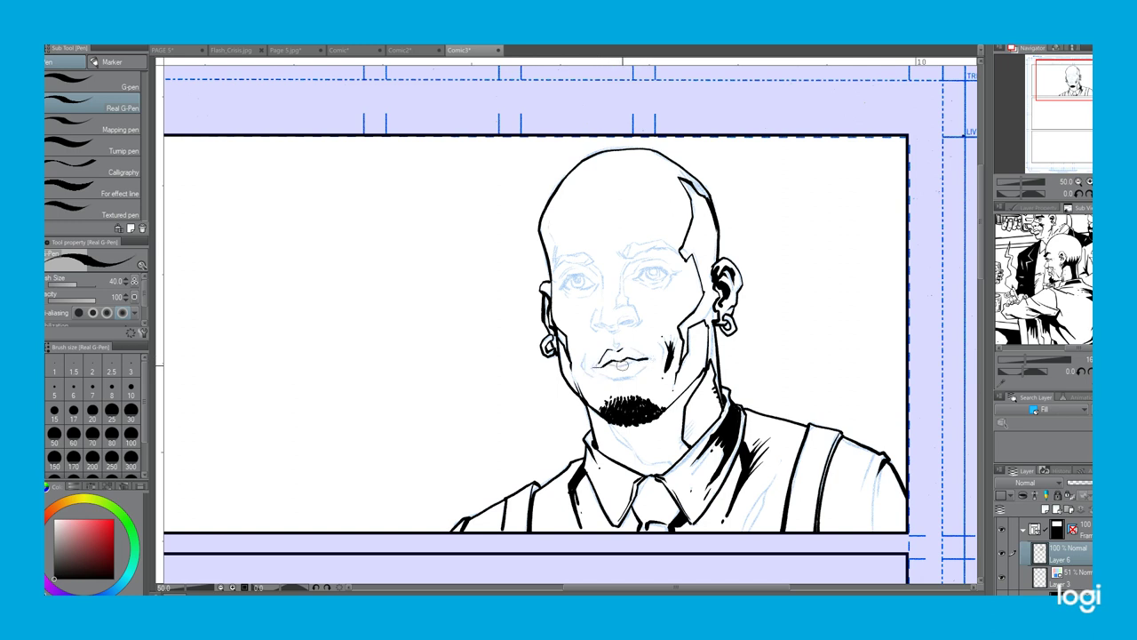
mouse_move(626, 365)
left_mouse_down()
mouse_move(614, 366)
mouse_move(643, 357)
left_mouse_up()
left_click_drag(614, 337, 617, 345)
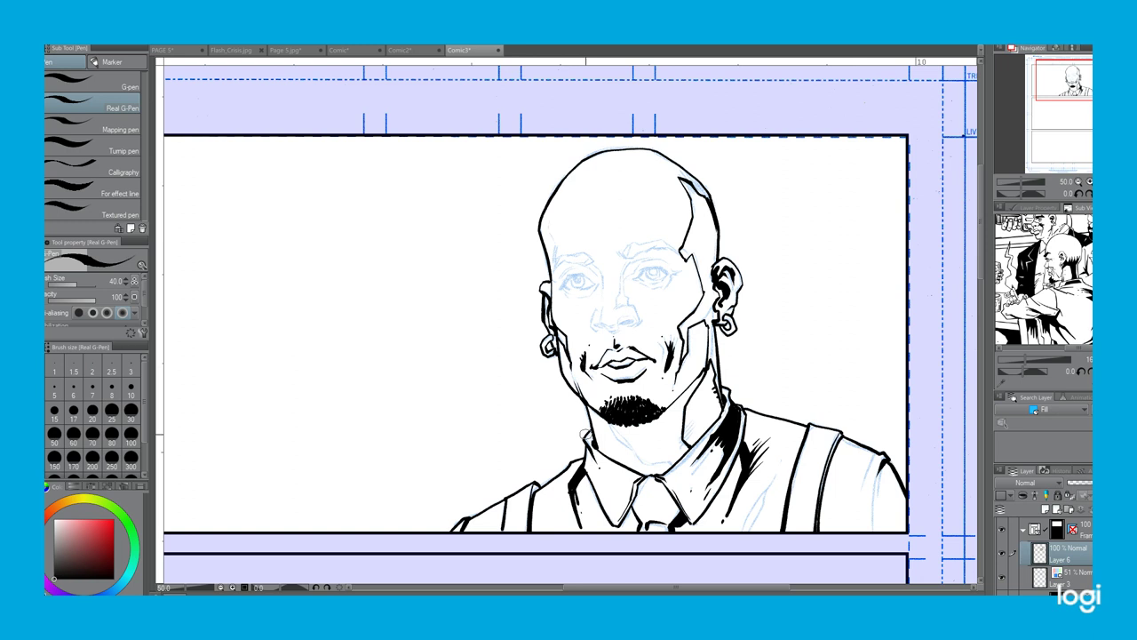
key("m")
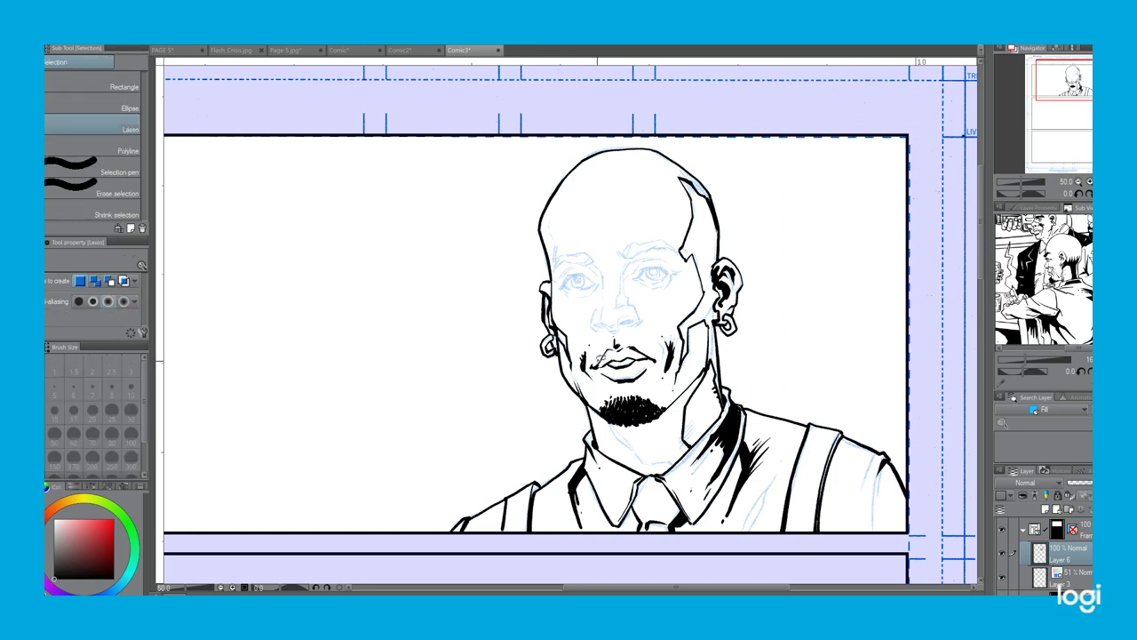
left_click_drag(595, 360, 594, 366)
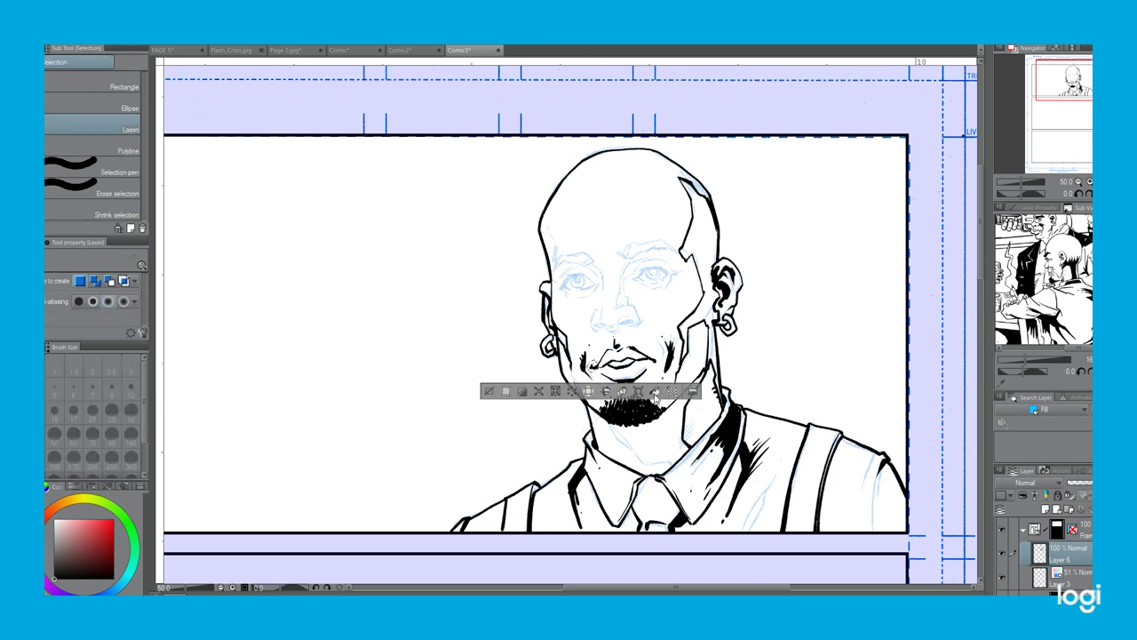
left_click(489, 391)
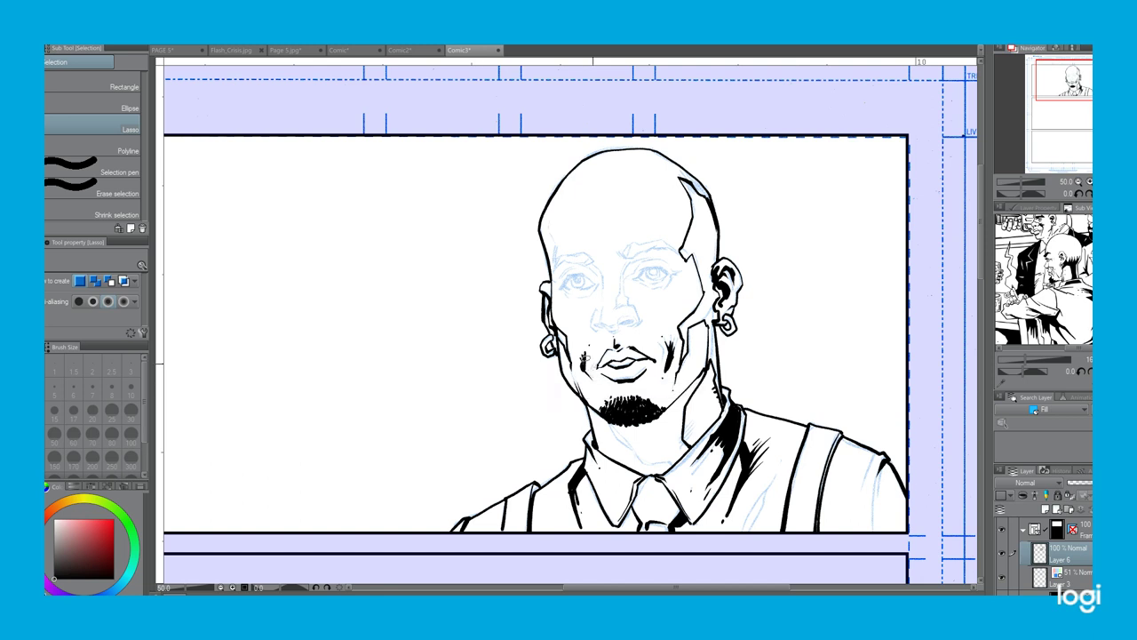
key("p")
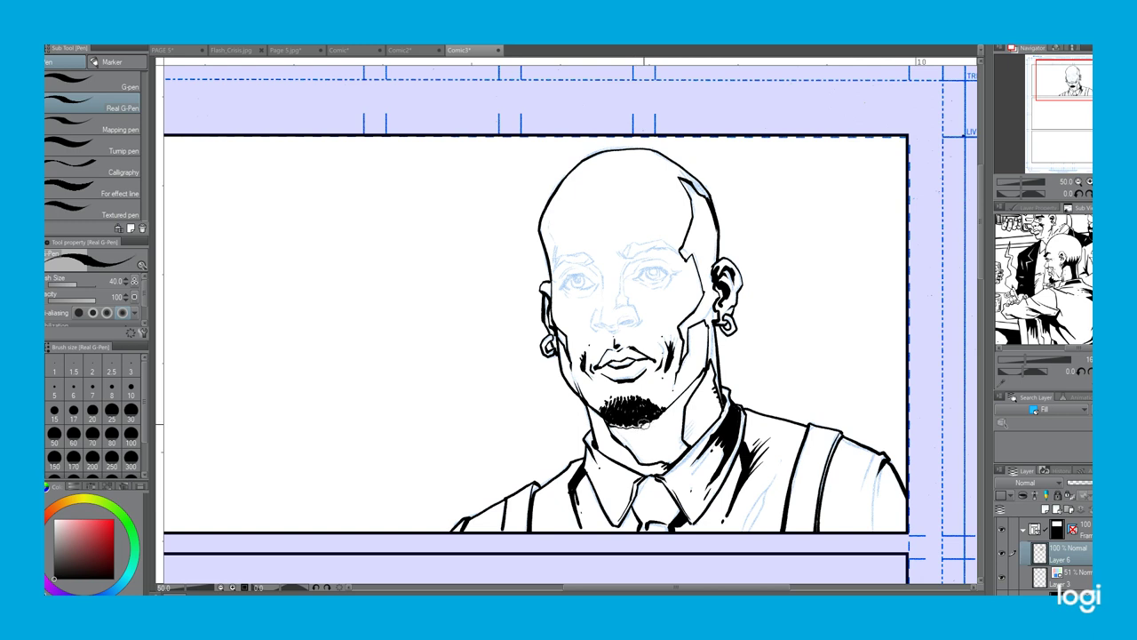
Ink the lower edge of the goatee and add fold lines along the right sleeve below the shoulder.
left_click_drag(643, 424, 666, 412)
key("ctrl+z")
key("ctrl+z")
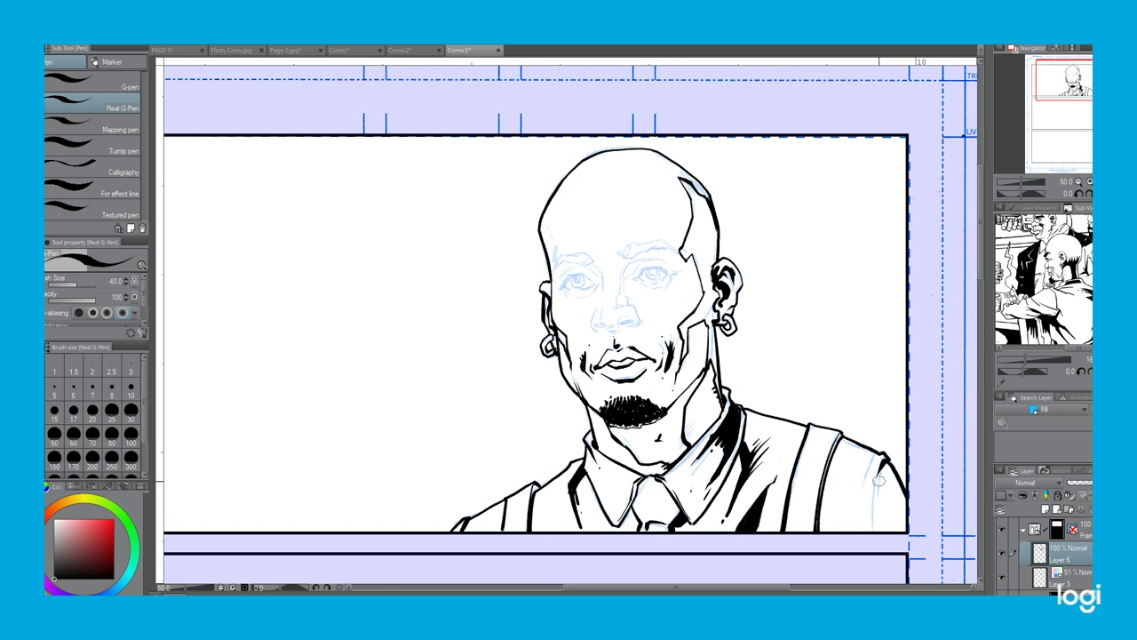
left_click_drag(873, 509, 875, 530)
left_click_drag(880, 456, 864, 479)
Try a few tapered Real G-Pen strokes in the empty area beside the head and undo them.
scroll(368, 371, "up", 2)
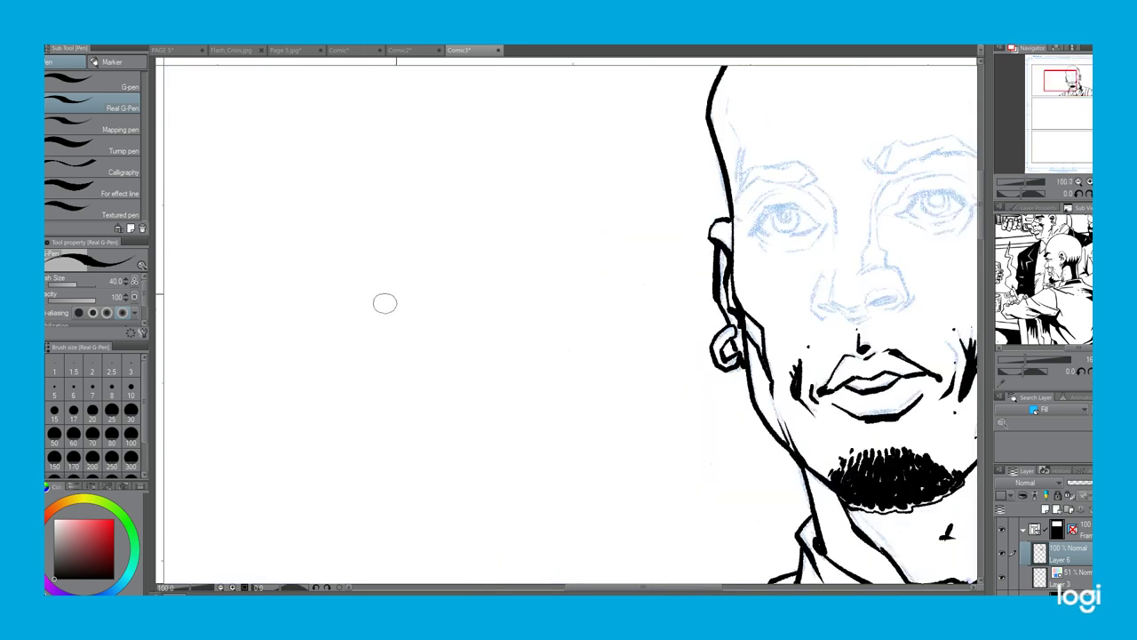
mouse_move(376, 341)
left_mouse_down()
mouse_move(564, 196)
mouse_move(474, 289)
mouse_move(437, 349)
left_mouse_up()
mouse_move(520, 262)
left_mouse_down()
mouse_move(419, 367)
mouse_move(456, 341)
mouse_move(397, 391)
left_mouse_up()
left_click_drag(469, 329, 413, 403)
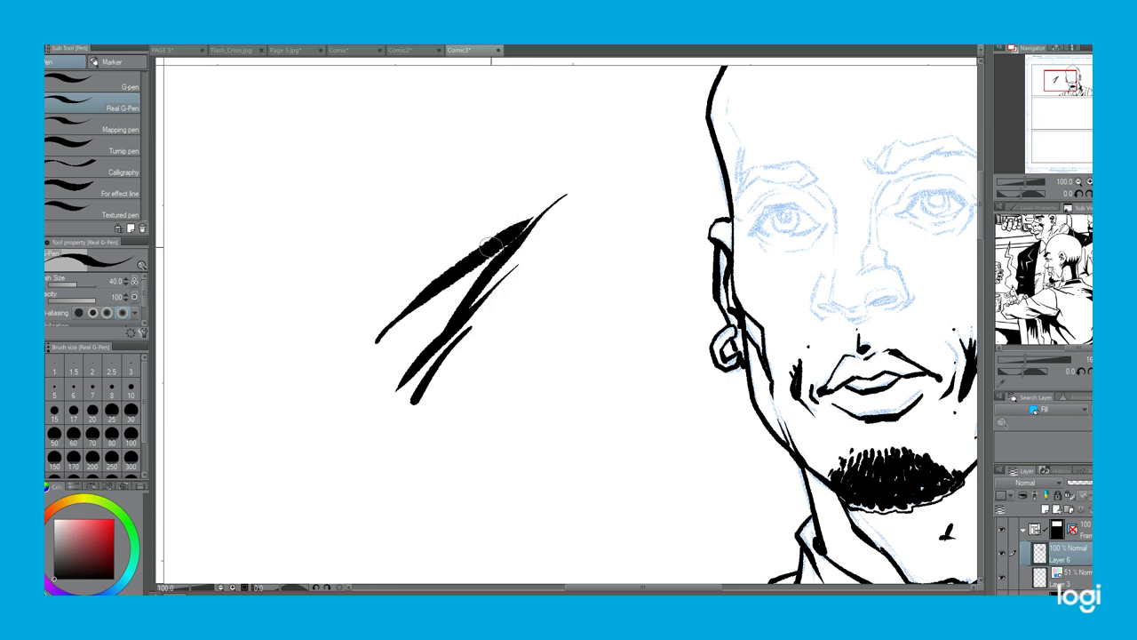
key("ctrl+z")
key("ctrl+z")
key("ctrl+z")
key("ctrl+z")
key("ctrl+z")
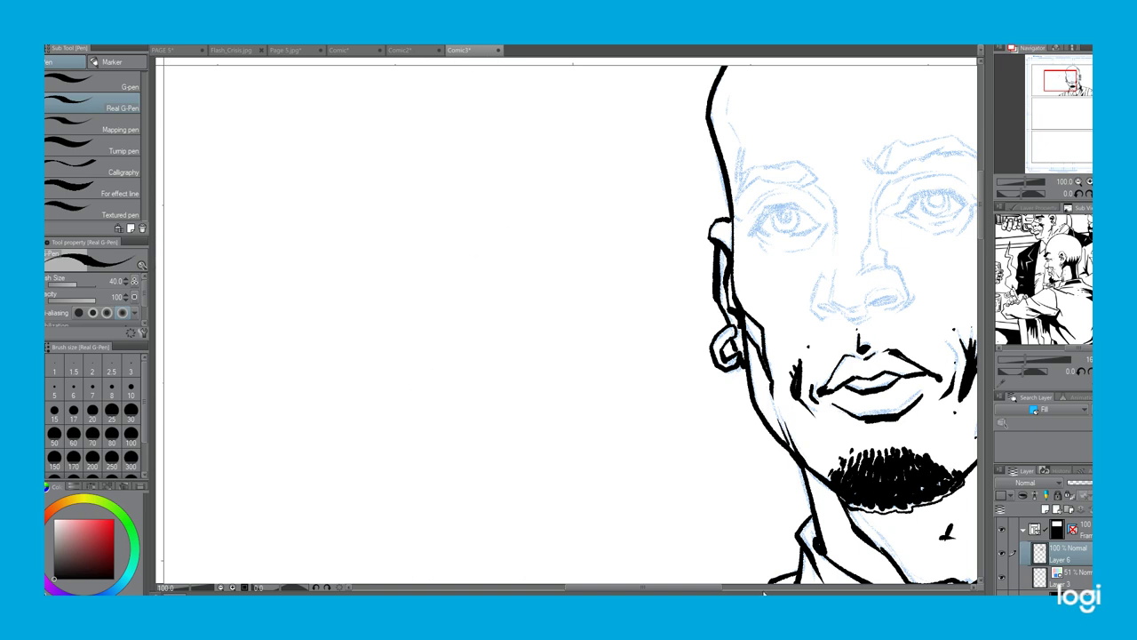
Ink the outline of the right eye and the shadow contour running from its upper lid down the nose bridge.
left_click_drag(709, 588, 741, 587)
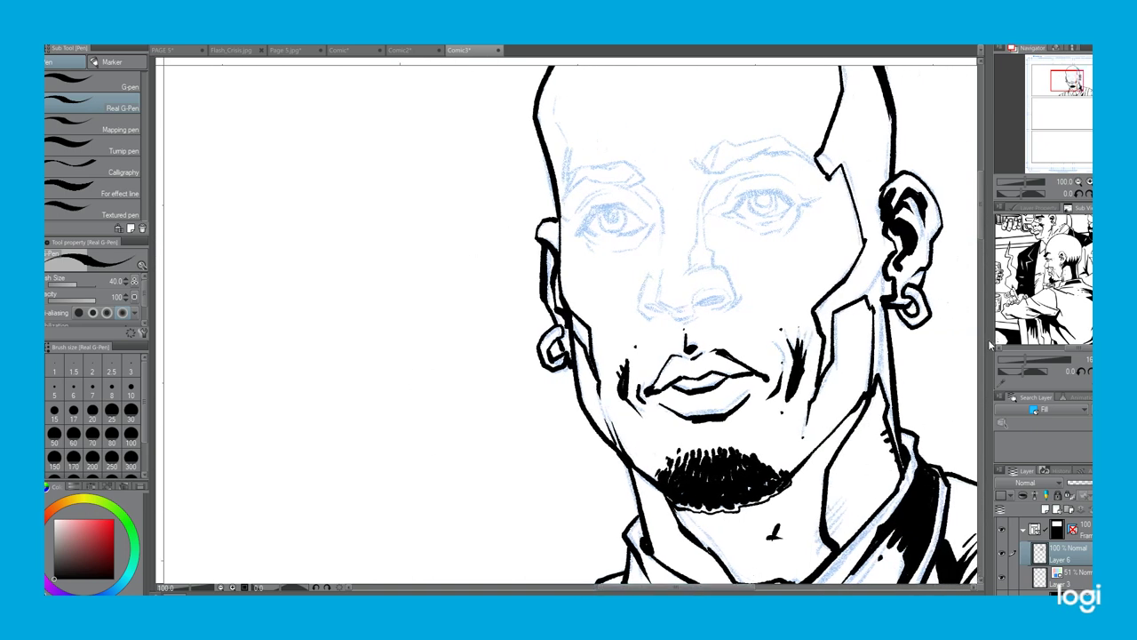
left_click_drag(981, 230, 981, 206)
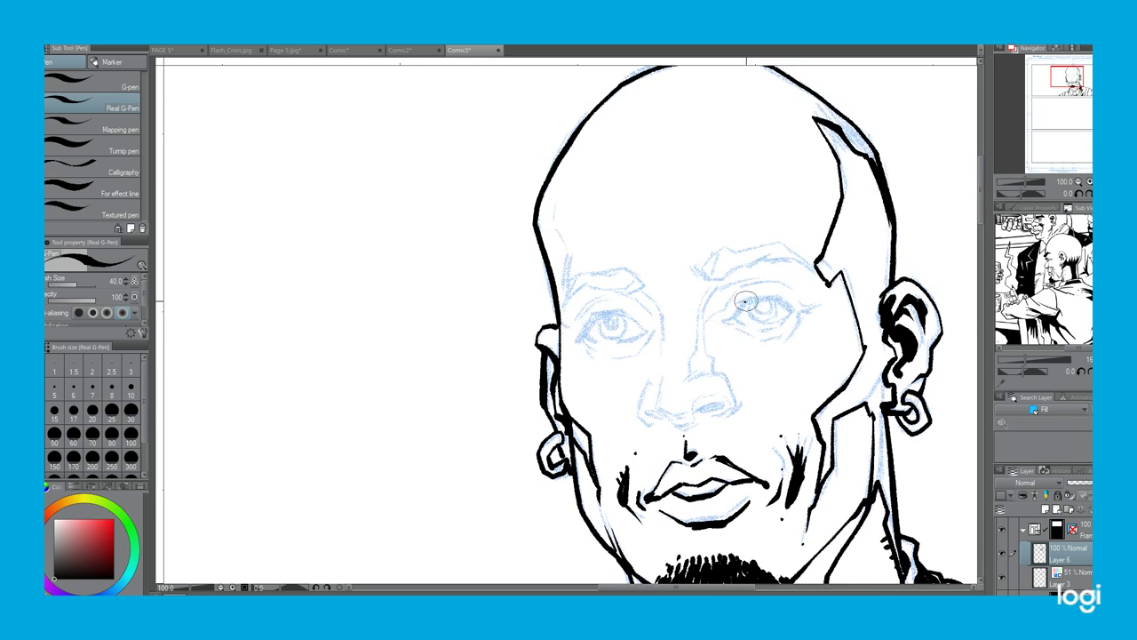
mouse_move(743, 303)
left_mouse_down()
mouse_move(792, 311)
mouse_move(743, 301)
mouse_move(723, 321)
mouse_move(771, 300)
mouse_move(798, 311)
mouse_move(767, 328)
mouse_move(797, 310)
left_mouse_up()
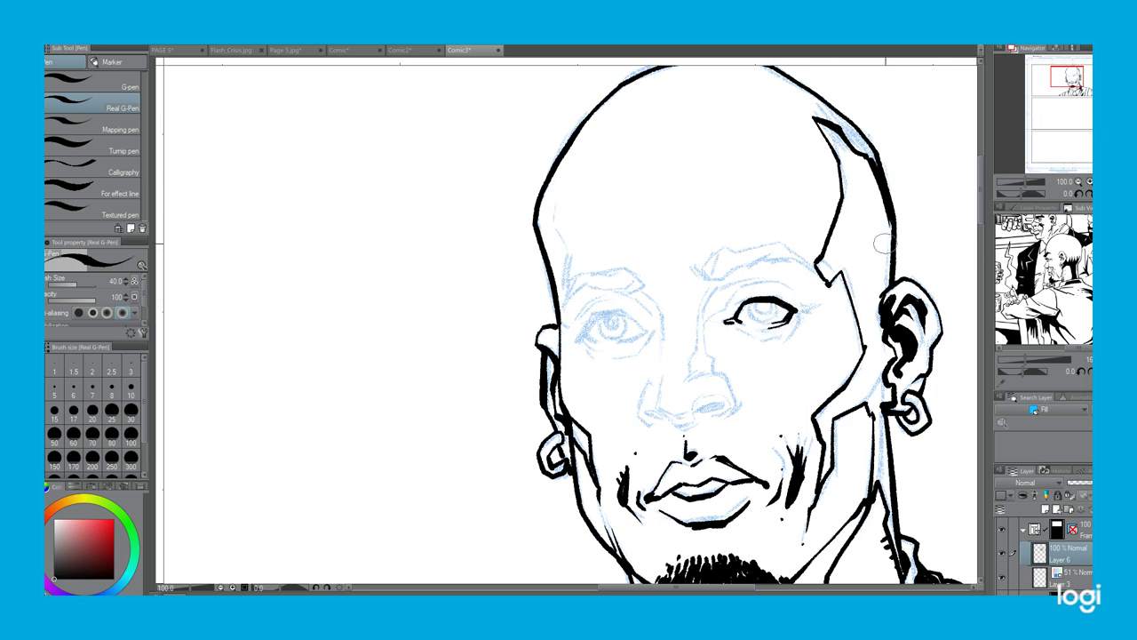
mouse_move(737, 290)
left_mouse_down()
mouse_move(705, 319)
mouse_move(716, 370)
left_mouse_up()
mouse_move(756, 282)
left_mouse_down()
mouse_move(805, 297)
mouse_move(742, 284)
mouse_move(701, 308)
mouse_move(705, 318)
mouse_move(700, 300)
mouse_move(692, 379)
mouse_move(718, 368)
left_mouse_up()
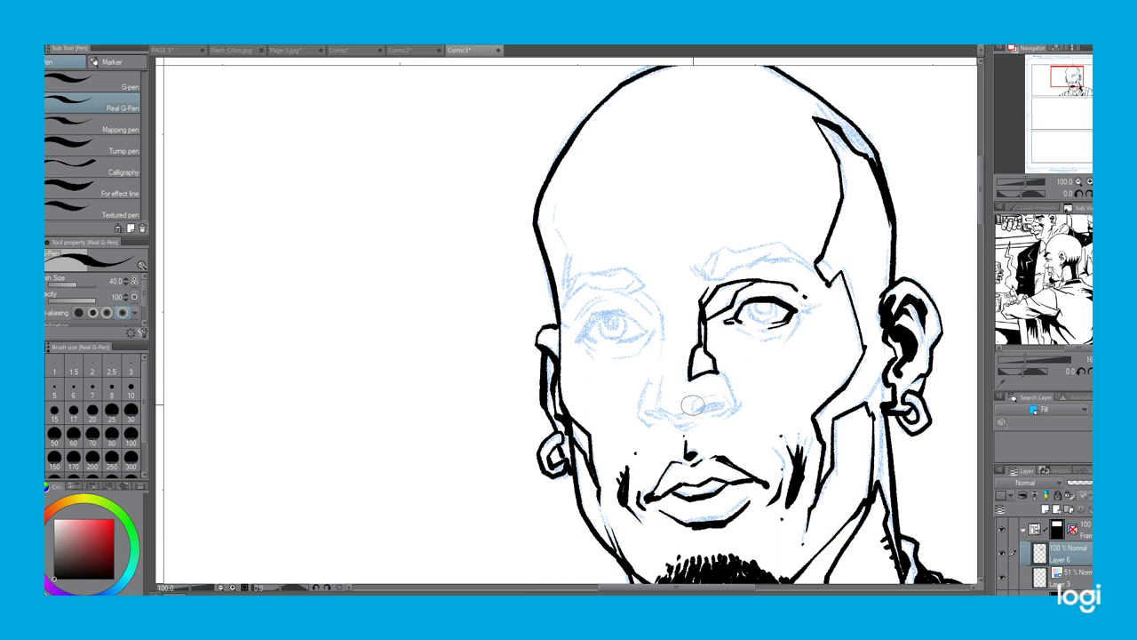
left_click_drag(703, 321, 704, 368)
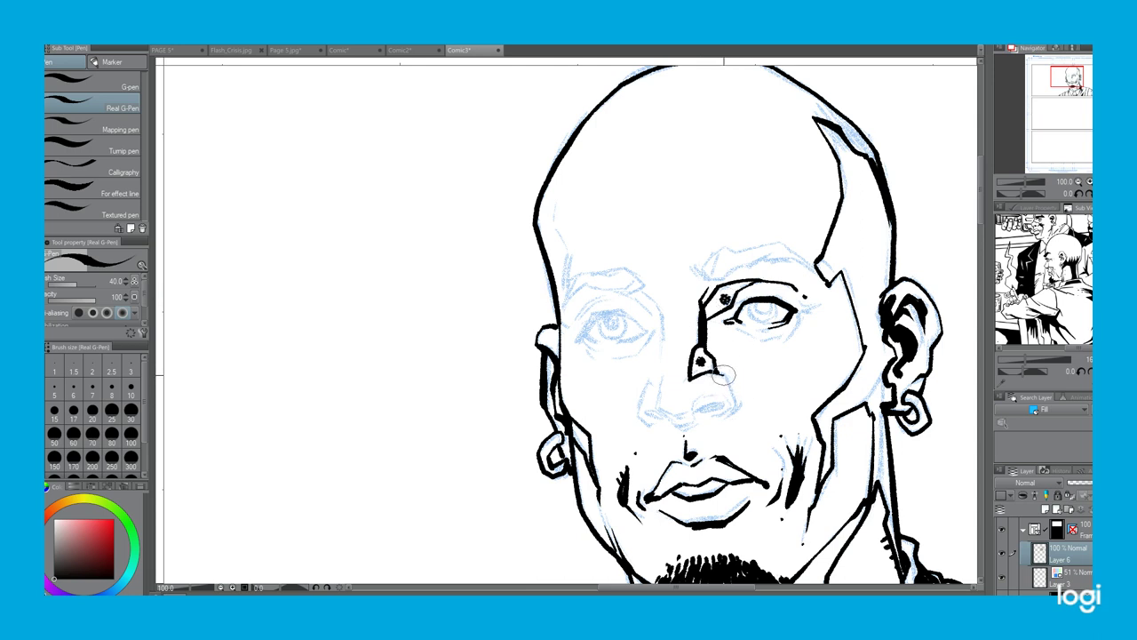
Ink the nose tip, both nostrils and the outer edges of the nose wings.
left_click_drag(716, 374, 726, 414)
mouse_move(693, 410)
left_mouse_down()
mouse_move(729, 411)
mouse_move(703, 408)
mouse_move(716, 402)
mouse_move(725, 407)
mouse_move(691, 422)
left_mouse_up()
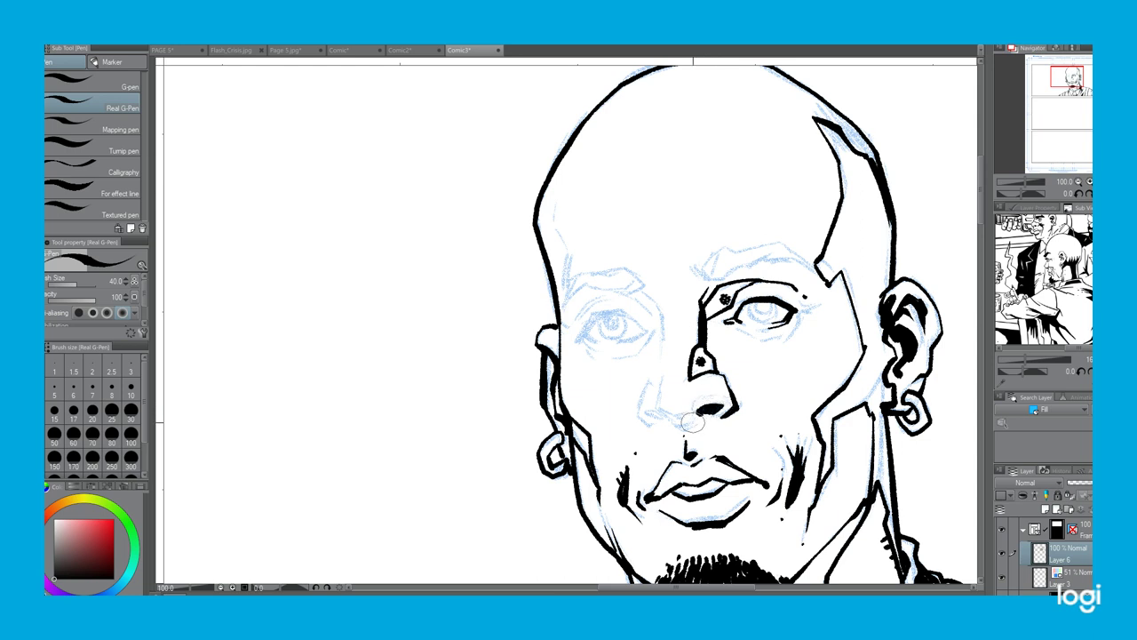
mouse_move(645, 382)
left_mouse_down()
mouse_move(646, 421)
mouse_move(691, 427)
left_mouse_up()
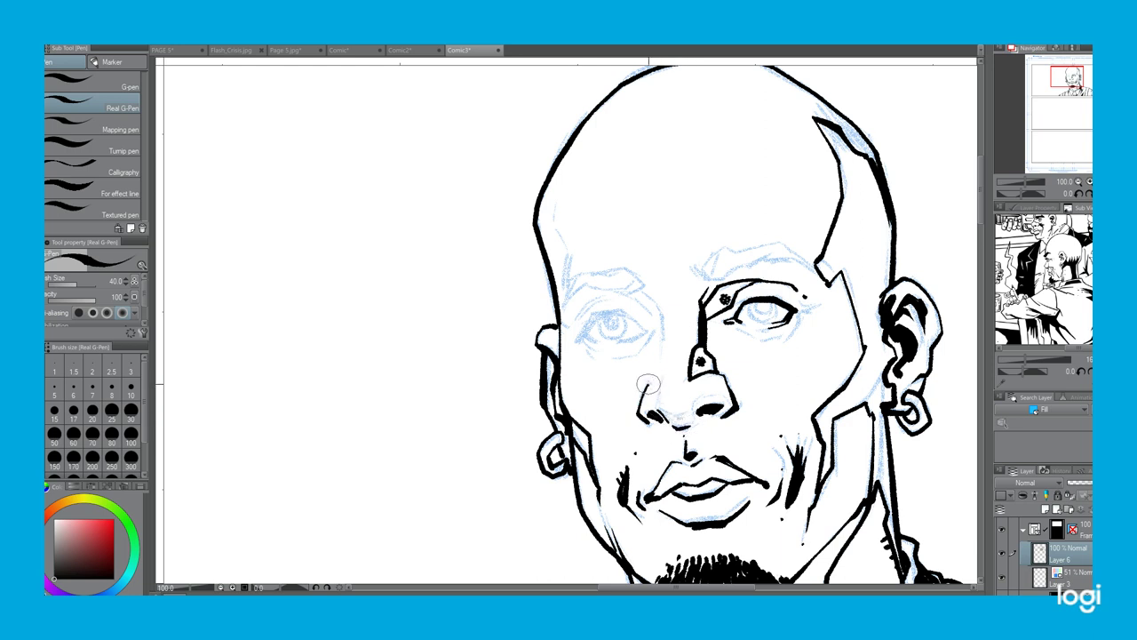
left_click_drag(658, 409, 714, 402)
left_click_drag(661, 382, 661, 414)
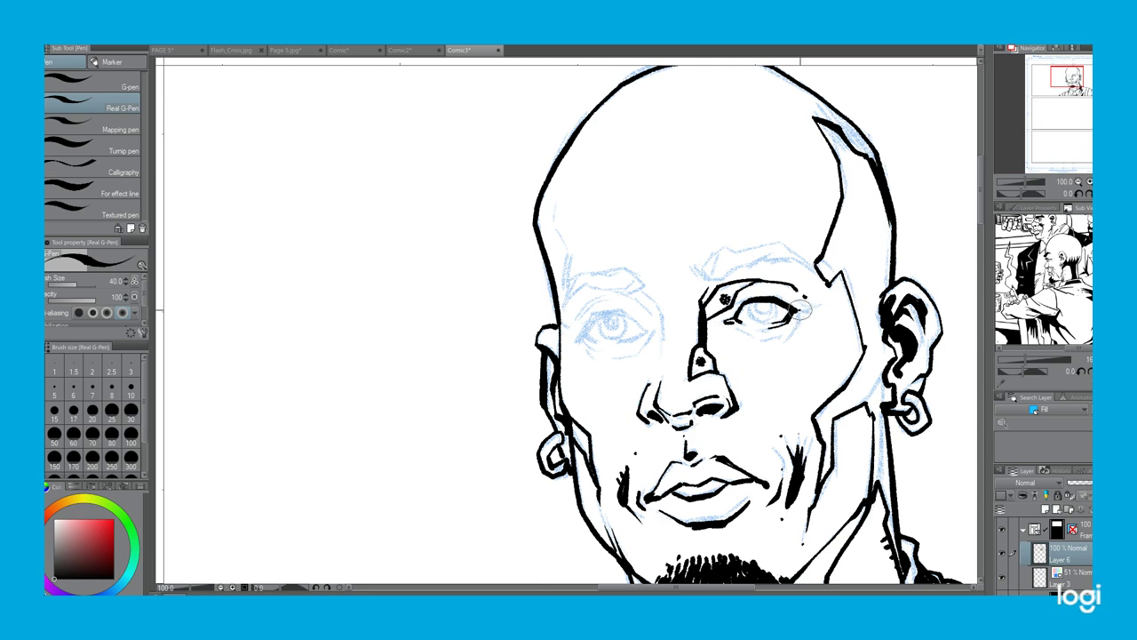
Ink the right eye's lashes, iris and lower lid, and fill the inner socket and nose-bridge shadow with black.
mouse_move(799, 312)
left_mouse_down()
mouse_move(819, 309)
mouse_move(791, 321)
mouse_move(793, 334)
left_mouse_up()
left_click(826, 300)
left_click(820, 314)
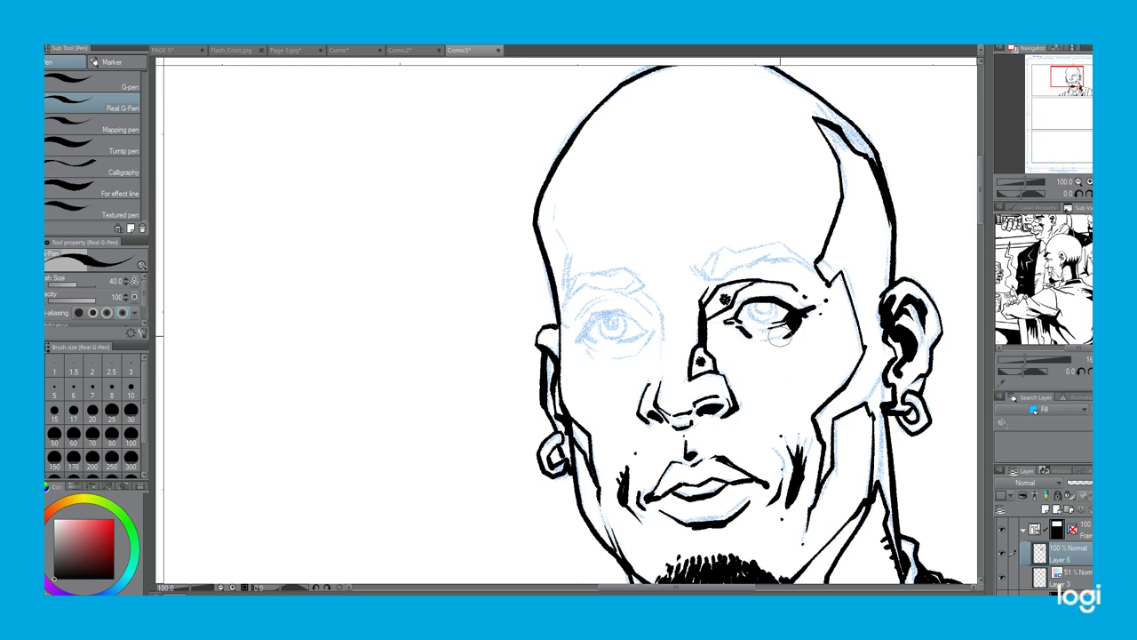
left_click_drag(767, 337, 791, 335)
mouse_move(726, 299)
left_mouse_down()
mouse_move(715, 289)
mouse_move(706, 315)
mouse_move(757, 285)
left_mouse_up()
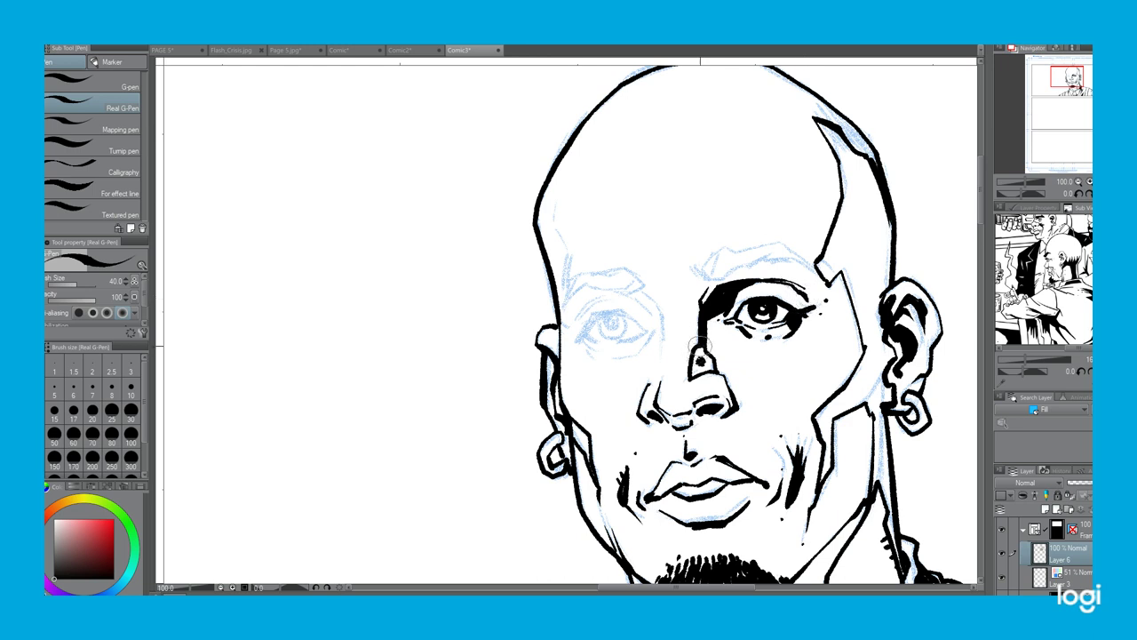
mouse_move(701, 346)
left_mouse_down()
mouse_move(691, 374)
mouse_move(709, 369)
left_mouse_up()
Outline the right eyebrow, fill it with black and add short hair strokes at its inner end.
mouse_move(718, 253)
left_mouse_down()
mouse_move(703, 266)
mouse_move(708, 279)
mouse_move(788, 257)
left_mouse_up()
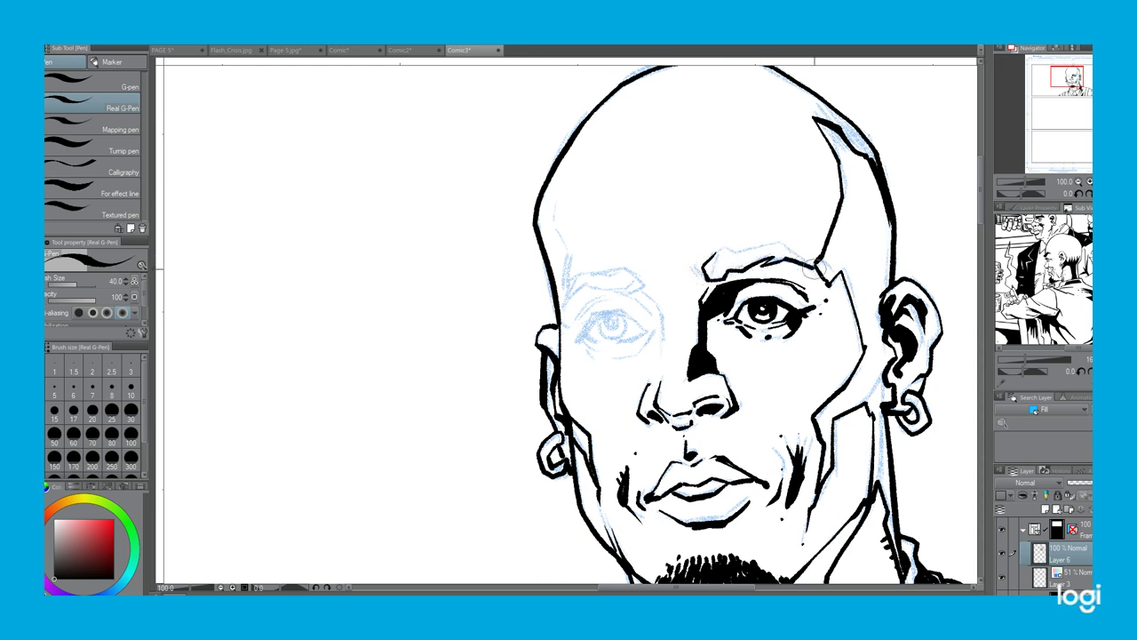
mouse_move(816, 267)
left_mouse_down()
mouse_move(779, 241)
mouse_move(732, 257)
left_mouse_up()
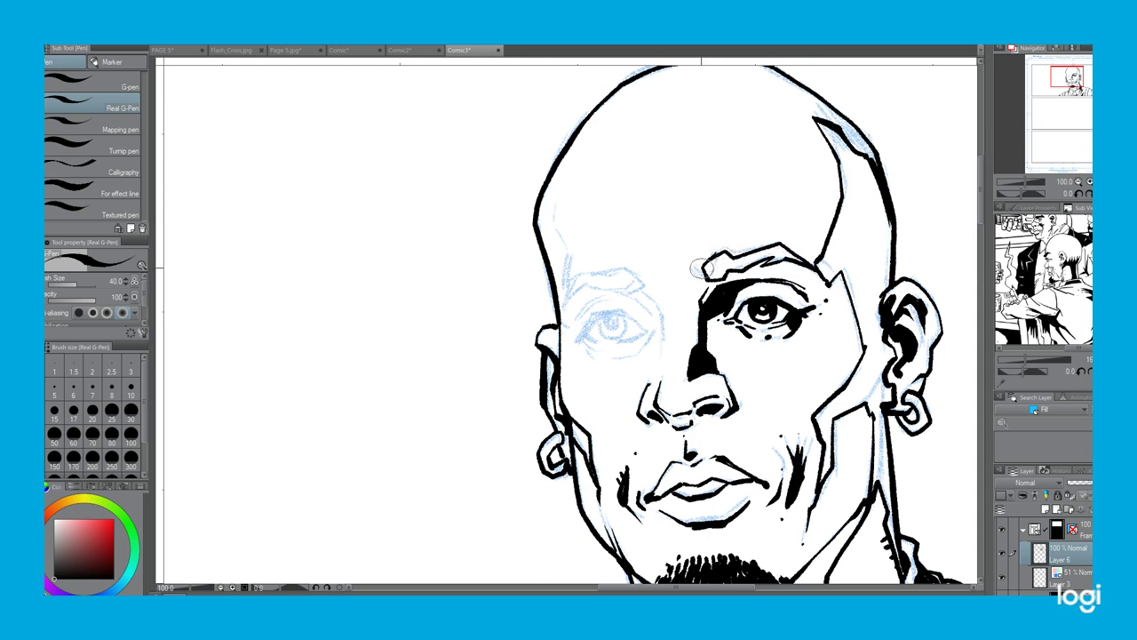
mouse_move(697, 260)
left_mouse_down()
mouse_move(706, 278)
mouse_move(690, 263)
mouse_move(725, 255)
mouse_move(719, 273)
mouse_move(722, 261)
mouse_move(714, 268)
mouse_move(775, 245)
mouse_move(724, 272)
mouse_move(779, 248)
mouse_move(790, 252)
mouse_move(767, 262)
mouse_move(788, 250)
mouse_move(808, 263)
left_mouse_up()
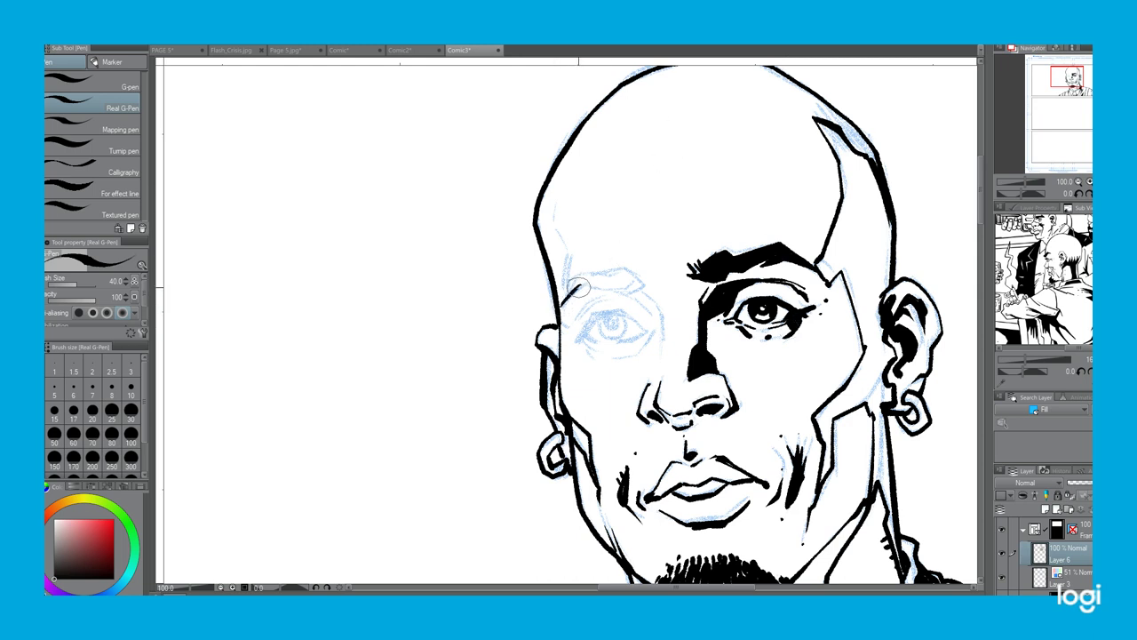
Outline the left eyebrow and fill it with black, then add small crease marks between the brows.
mouse_move(578, 290)
left_mouse_down()
mouse_move(638, 292)
mouse_move(645, 278)
mouse_move(602, 268)
mouse_move(564, 300)
left_mouse_up()
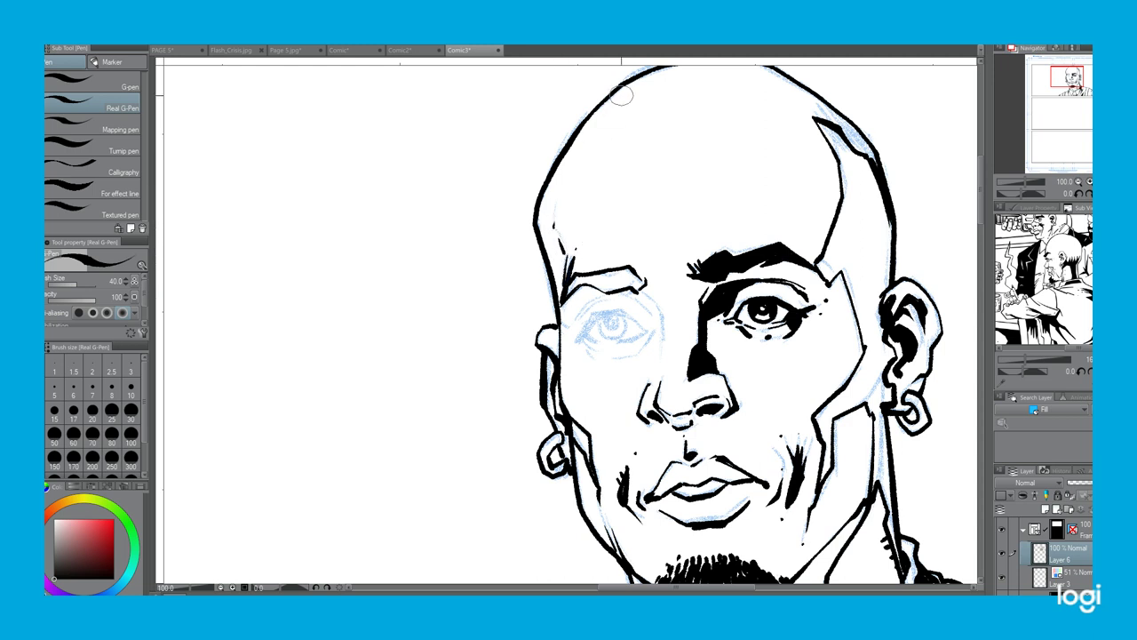
mouse_move(630, 283)
left_mouse_down()
mouse_move(585, 286)
mouse_move(560, 304)
mouse_move(584, 272)
mouse_move(635, 283)
left_mouse_up()
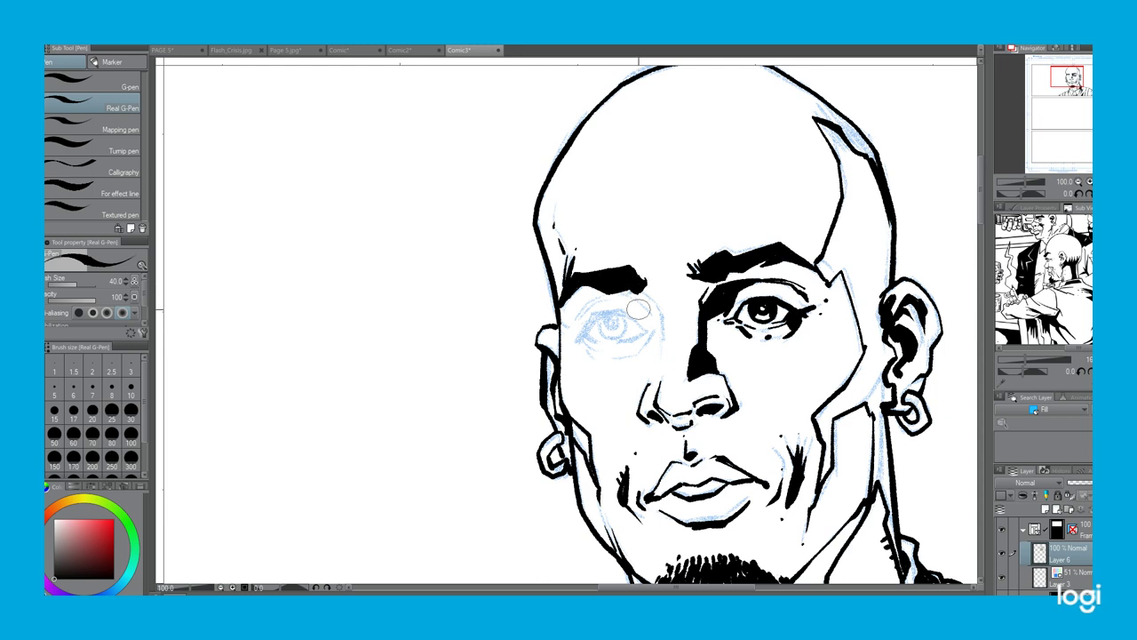
mouse_move(644, 251)
left_mouse_down()
mouse_move(693, 263)
mouse_move(685, 274)
mouse_move(680, 241)
left_mouse_up()
Ink the left eye with its lids, iris and under-eye strokes, and add black shadow at its inner corner.
mouse_move(597, 313)
left_mouse_down()
mouse_move(579, 334)
mouse_move(623, 312)
mouse_move(644, 331)
mouse_move(591, 339)
left_mouse_up()
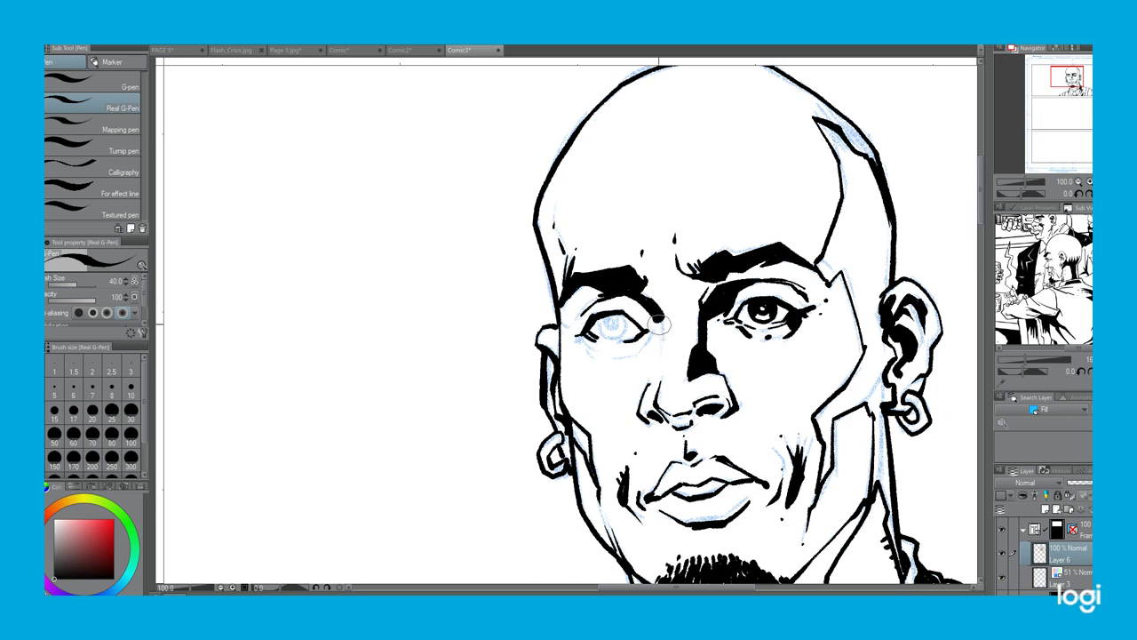
mouse_move(660, 320)
left_mouse_down()
mouse_move(660, 335)
mouse_move(635, 347)
left_mouse_up()
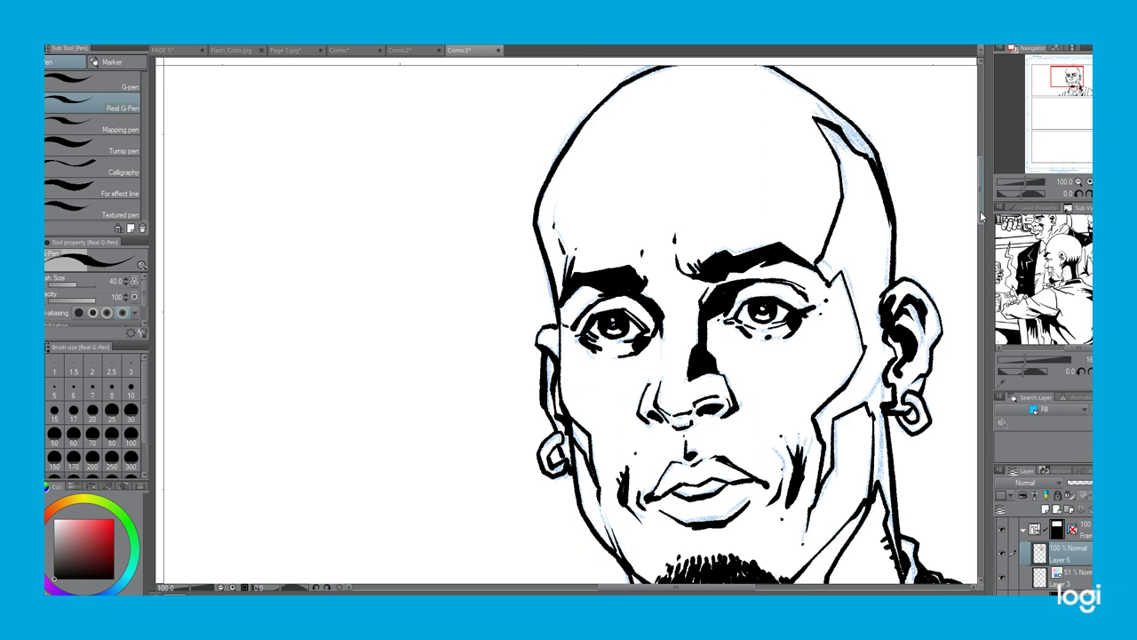
Add fold strokes to the left collar flap and fill the left suspender with black, leaving streaked highlights near the shoulder.
left_click_drag(982, 215, 977, 253)
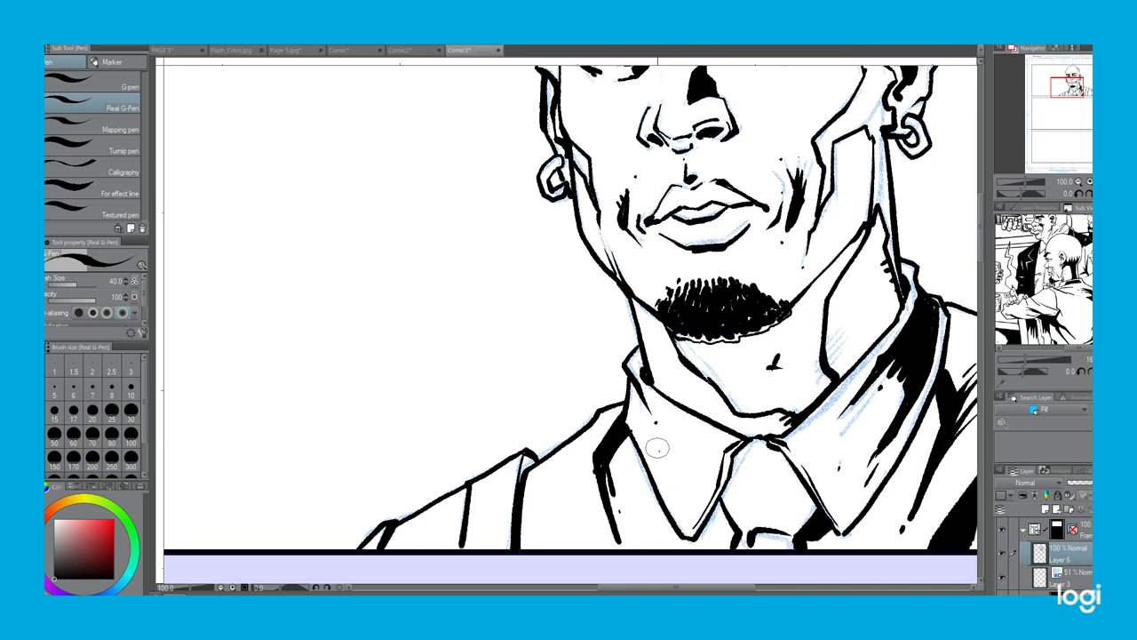
left_click_drag(657, 447, 689, 502)
mouse_move(520, 469)
left_mouse_down()
mouse_move(474, 496)
mouse_move(515, 480)
mouse_move(473, 507)
mouse_move(512, 487)
mouse_move(466, 522)
mouse_move(515, 494)
mouse_move(465, 551)
mouse_move(494, 543)
mouse_move(510, 521)
left_mouse_up()
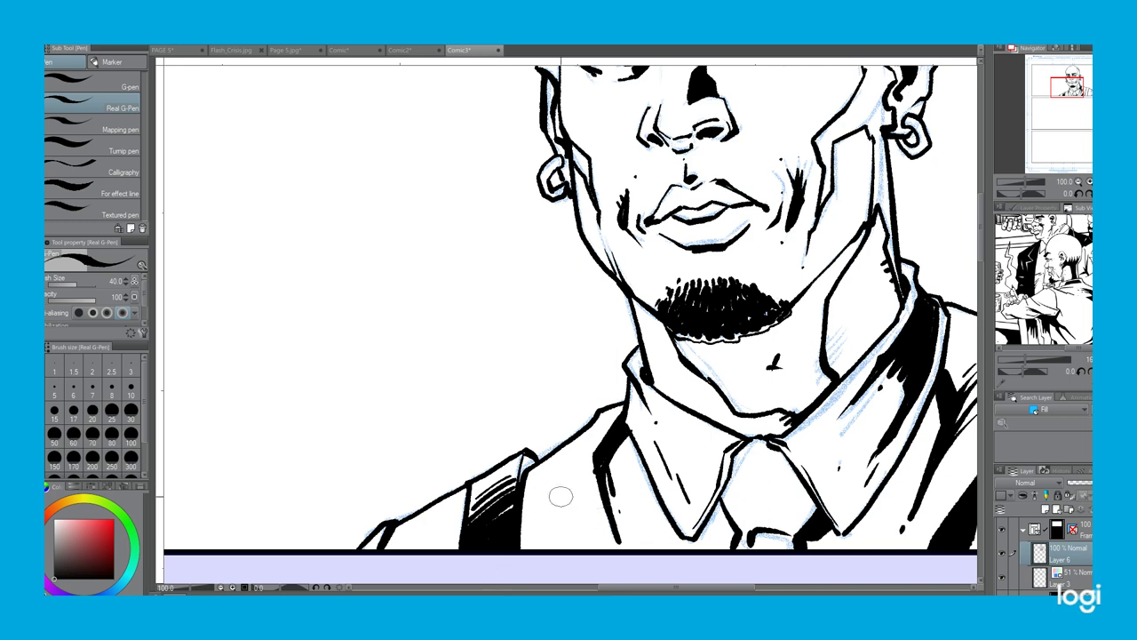
Fill the right suspender strap with black strokes below the shoulder and ink the edge of its upper band.
left_click_drag(616, 584, 705, 585)
mouse_move(641, 354)
left_mouse_down()
mouse_move(672, 353)
mouse_move(677, 373)
mouse_move(645, 467)
left_mouse_up()
left_click_drag(627, 380, 597, 547)
left_click_drag(633, 385, 603, 556)
mouse_move(650, 393)
left_mouse_down()
mouse_move(619, 519)
mouse_move(641, 491)
mouse_move(641, 545)
left_mouse_up()
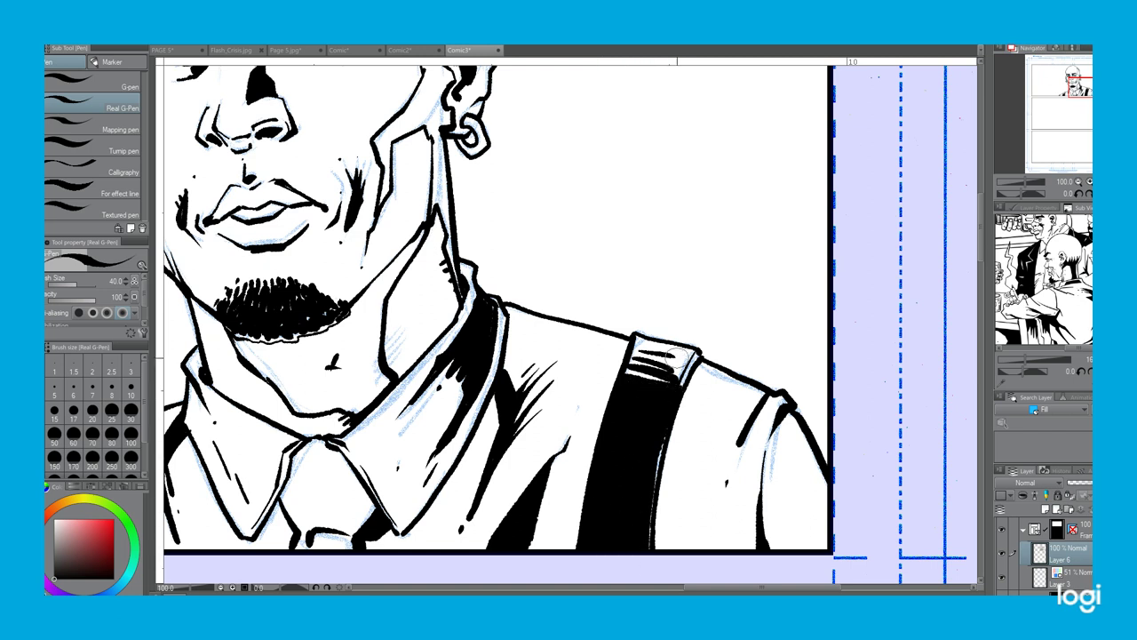
left_click_drag(696, 355, 686, 380)
Fill the outlined shadow shapes along the right side of the skull, temple, cheek and neck with black.
mouse_move(362, 627)
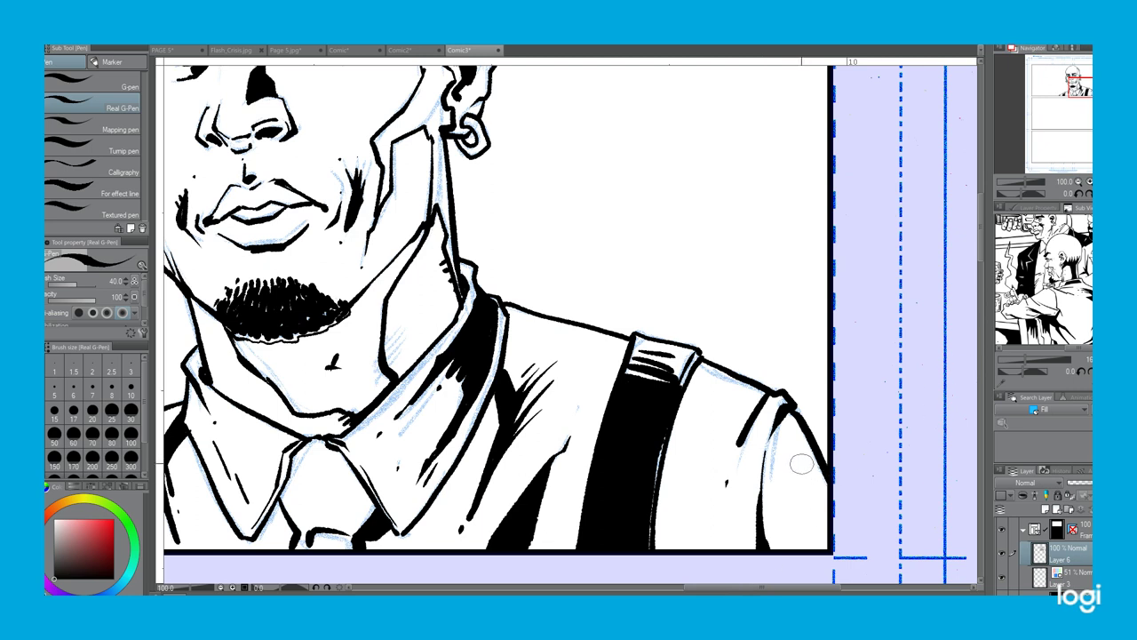
scroll(918, 358, "down", 2)
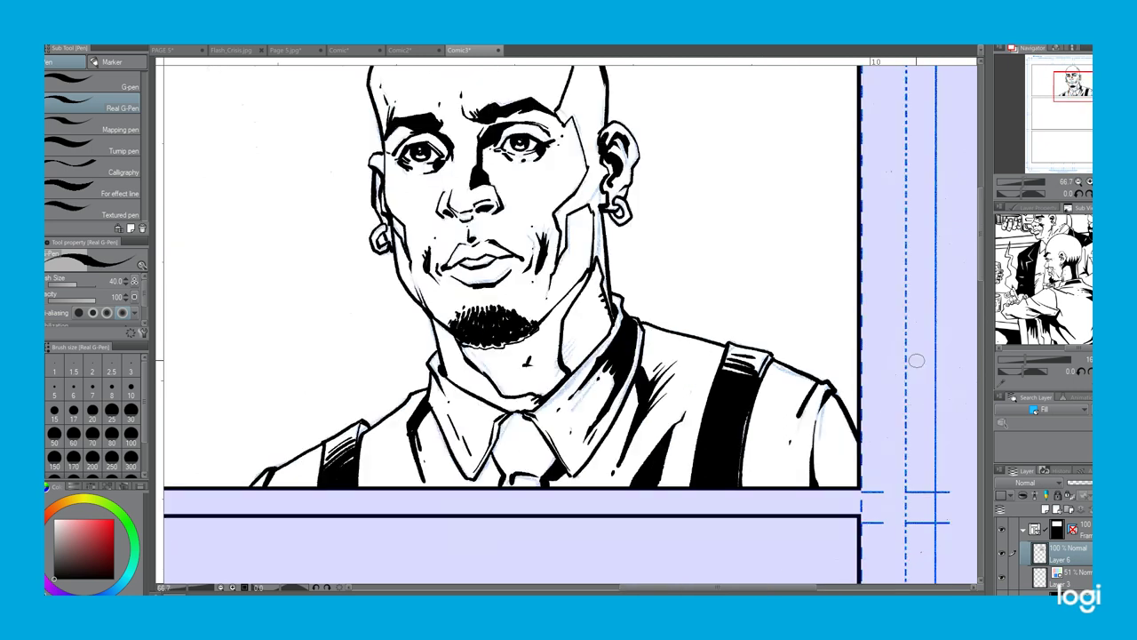
left_click_drag(980, 292, 981, 273)
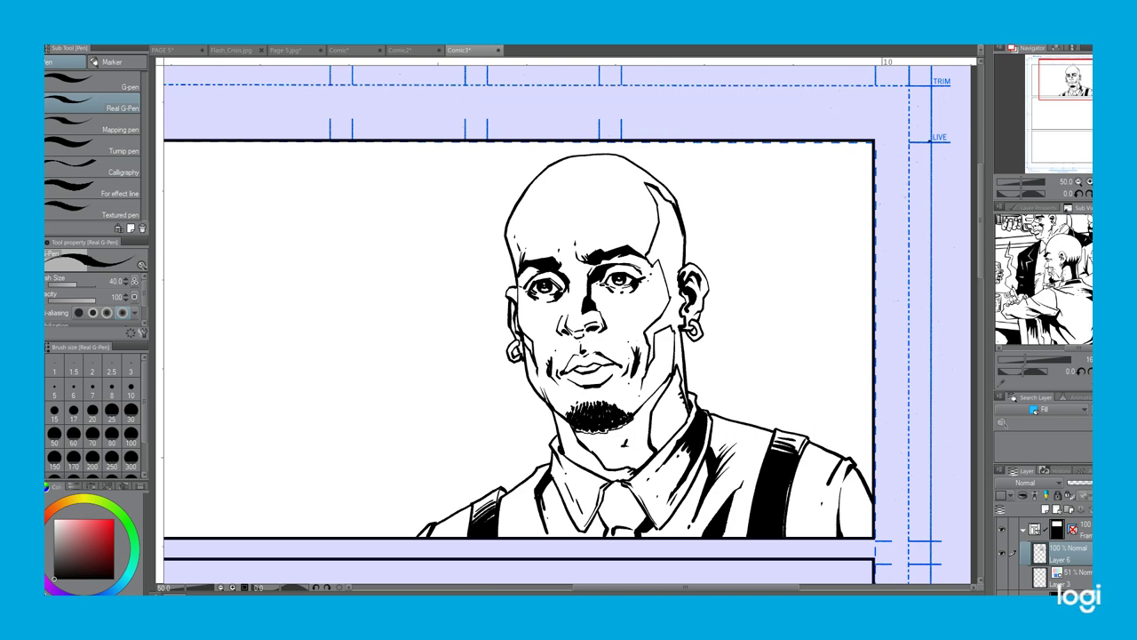
key("g")
left_click(673, 244)
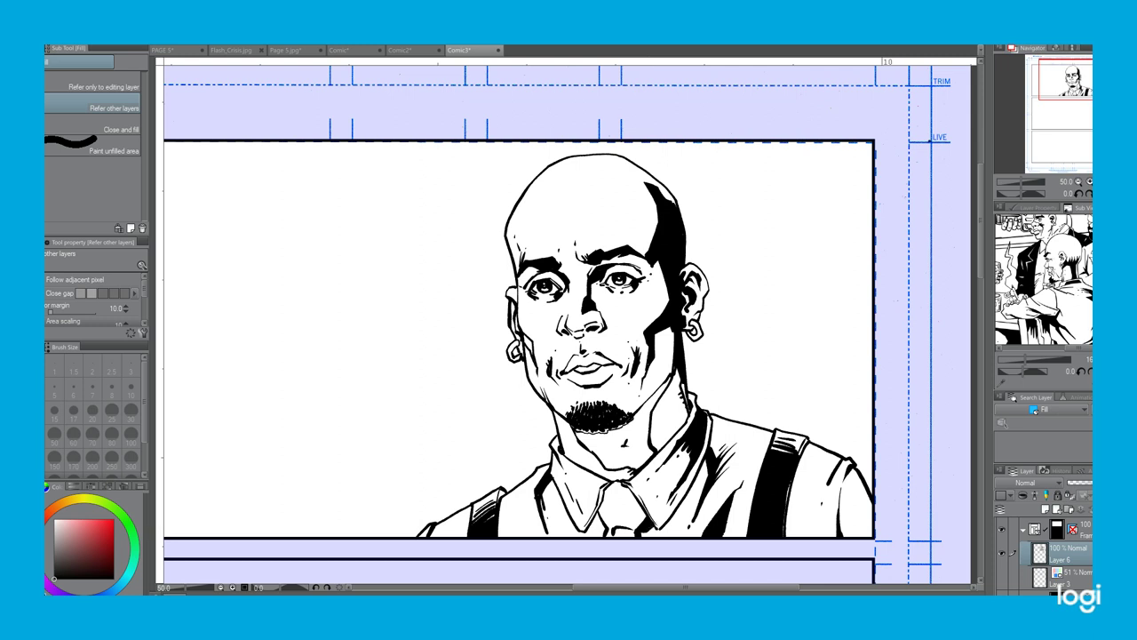
Lasso the eyebrow on the shadowed side of the face, transform it to sit slightly closer to the eye, and clear the selection.
key("m")
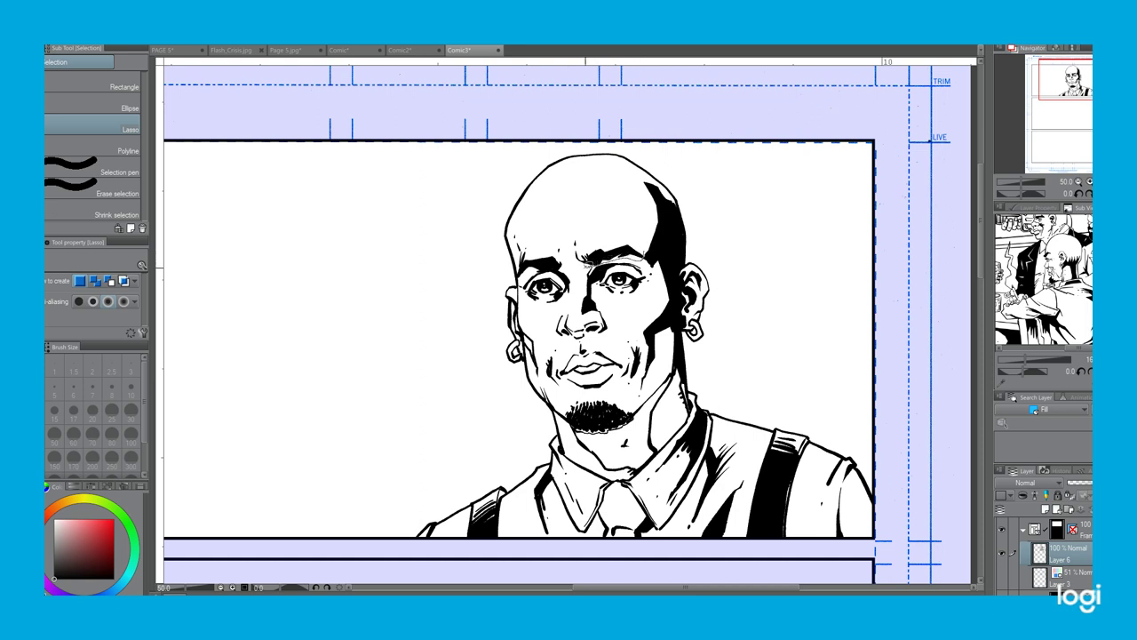
left_click_drag(653, 238, 654, 240)
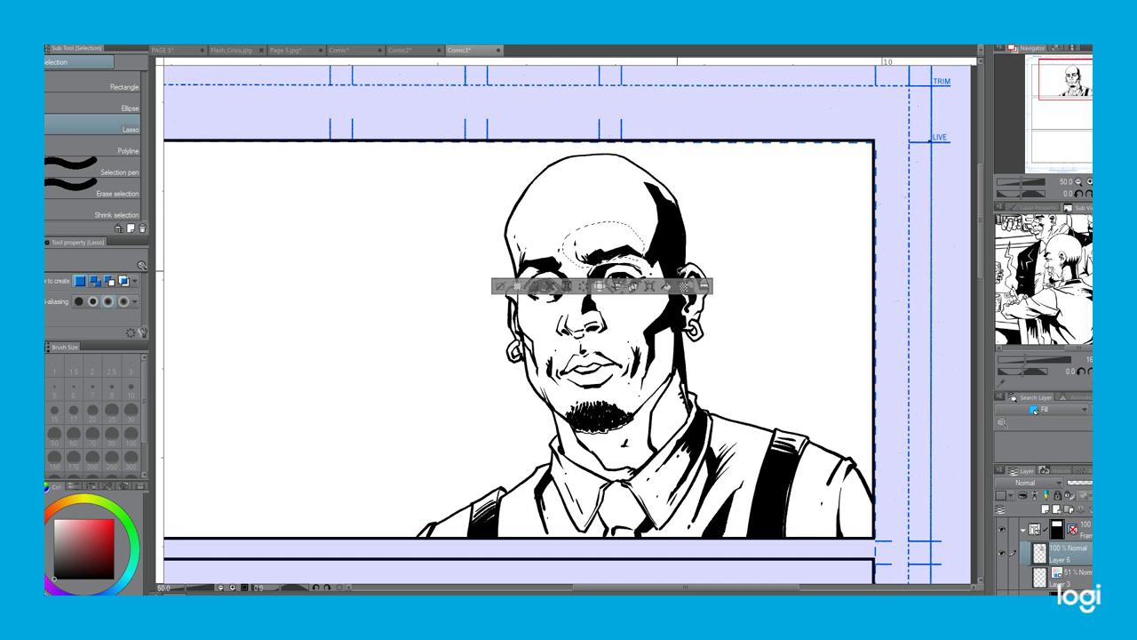
left_click(659, 287)
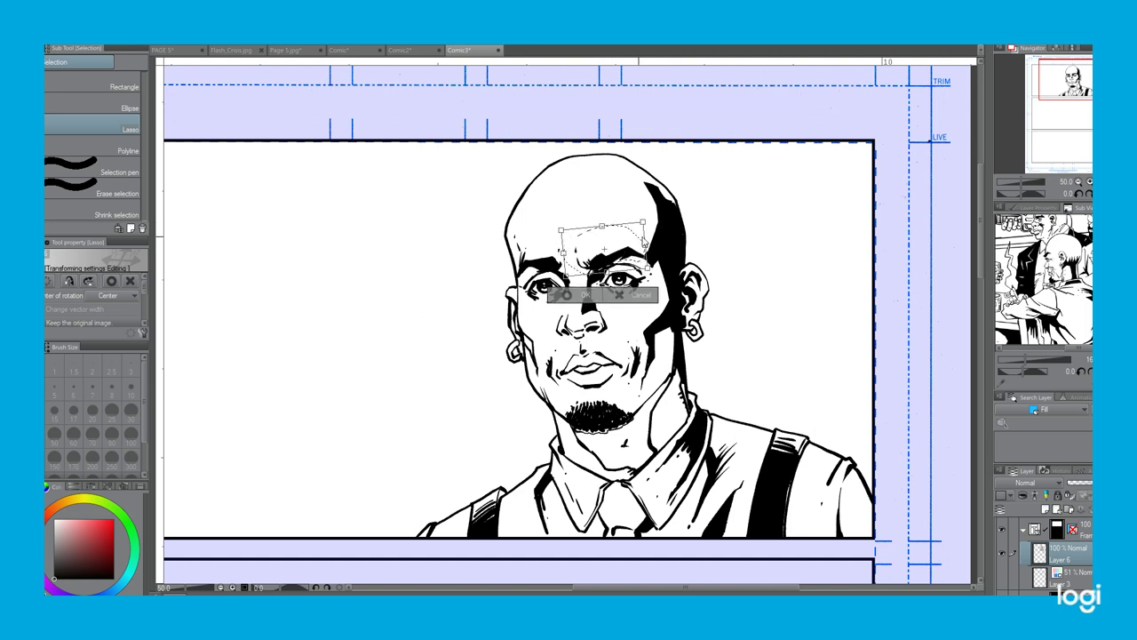
left_click(565, 296)
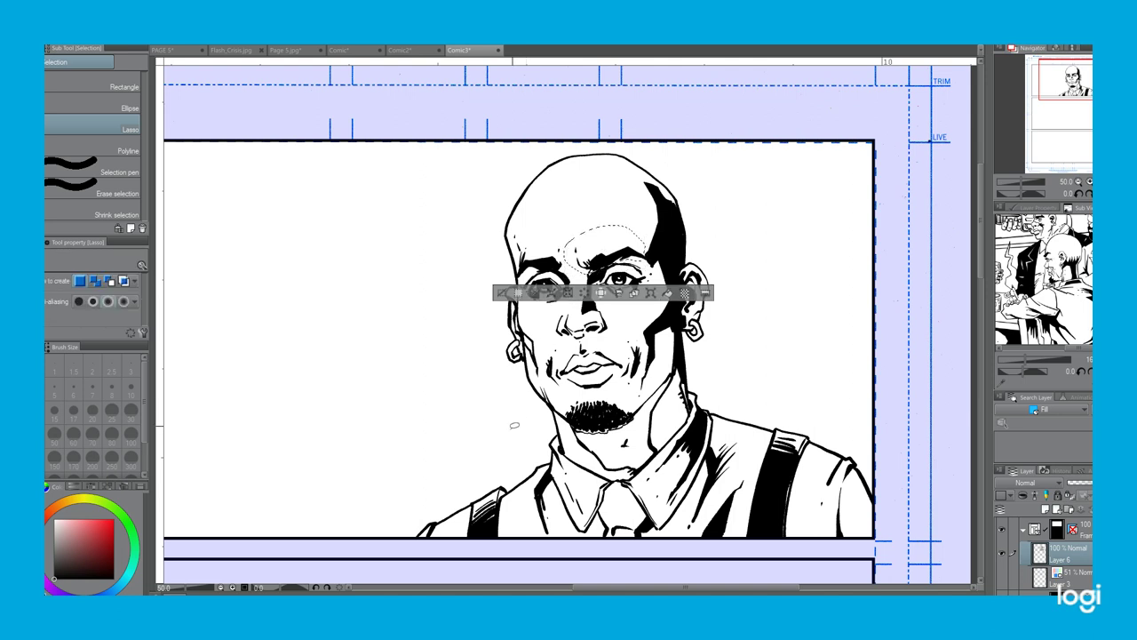
left_click(520, 296)
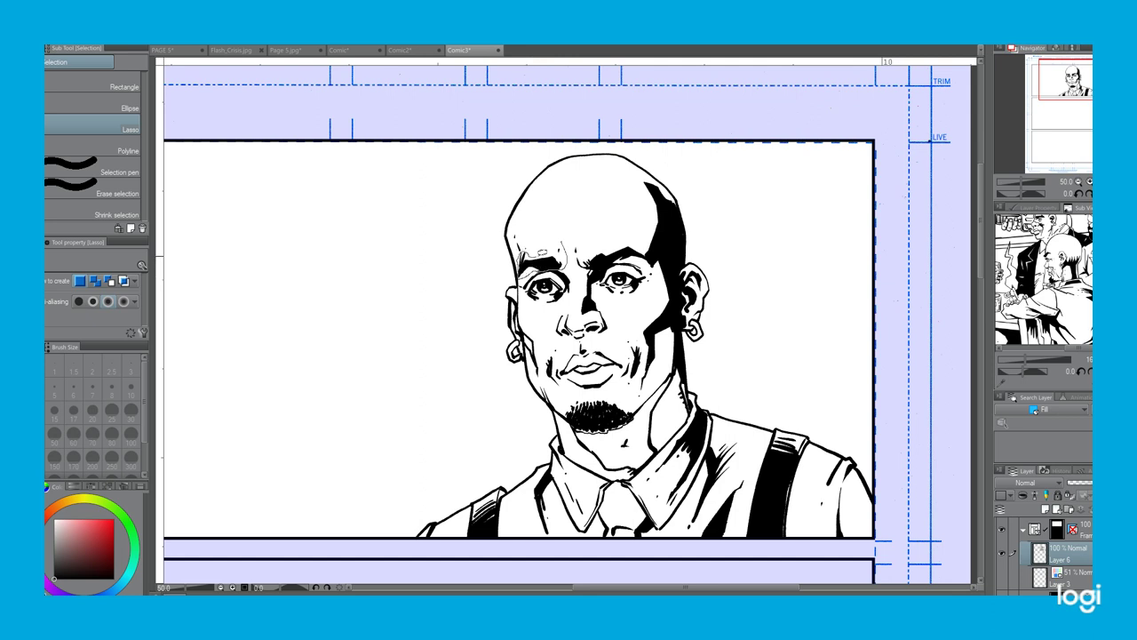
Lasso the eyebrow on the lit side of the face, transform it slightly to match the other brow, and deselect it.
left_click_drag(565, 234, 585, 241)
key("ctrl+t")
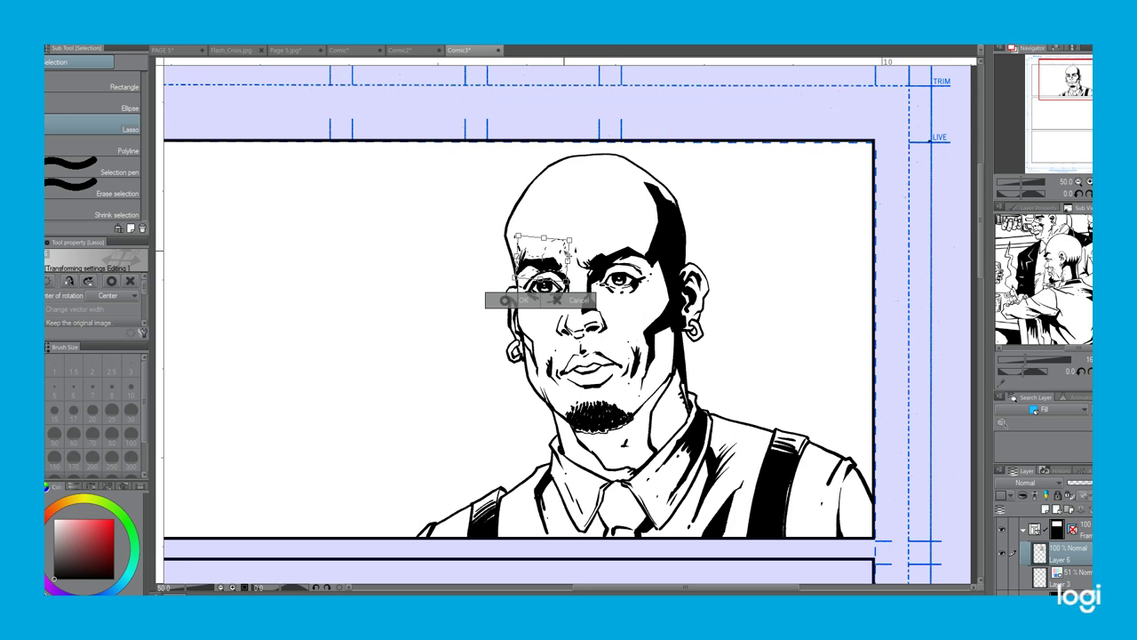
mouse_move(567, 254)
left_mouse_down()
mouse_move(581, 244)
mouse_move(565, 255)
left_mouse_up()
left_click(508, 307)
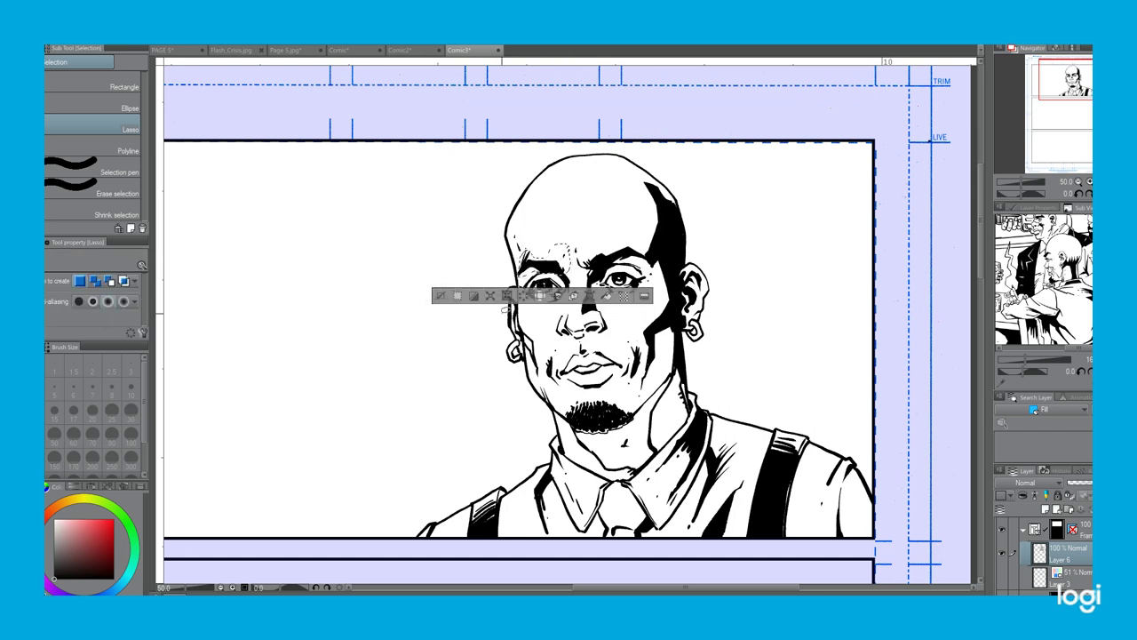
left_click(441, 297)
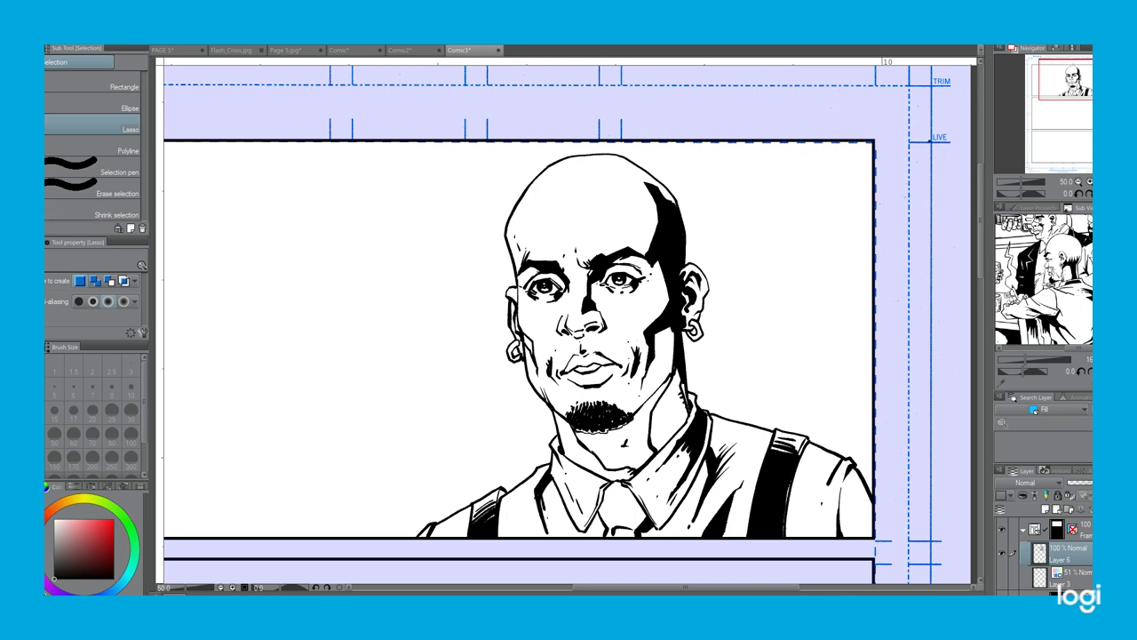
Shade the shadowed half of the lips with the Real G-Pen and fill the neck area under the chin with black.
key("p")
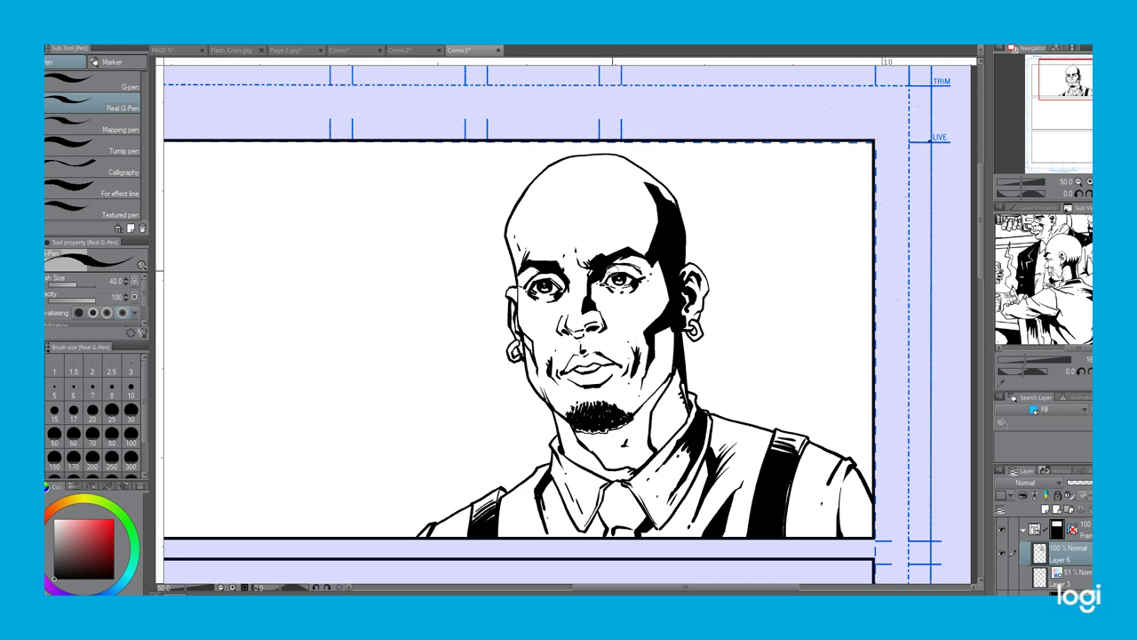
left_click_drag(609, 274, 627, 266)
mouse_move(600, 372)
left_mouse_down()
mouse_move(597, 381)
mouse_move(611, 366)
left_mouse_up()
left_click_drag(611, 367, 600, 379)
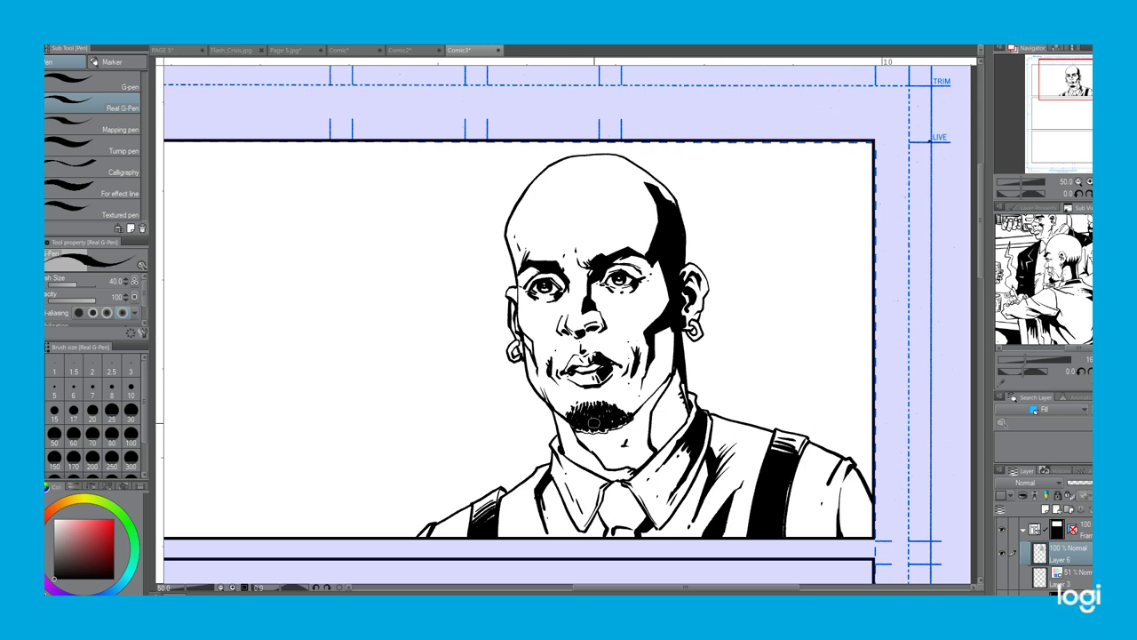
key("g")
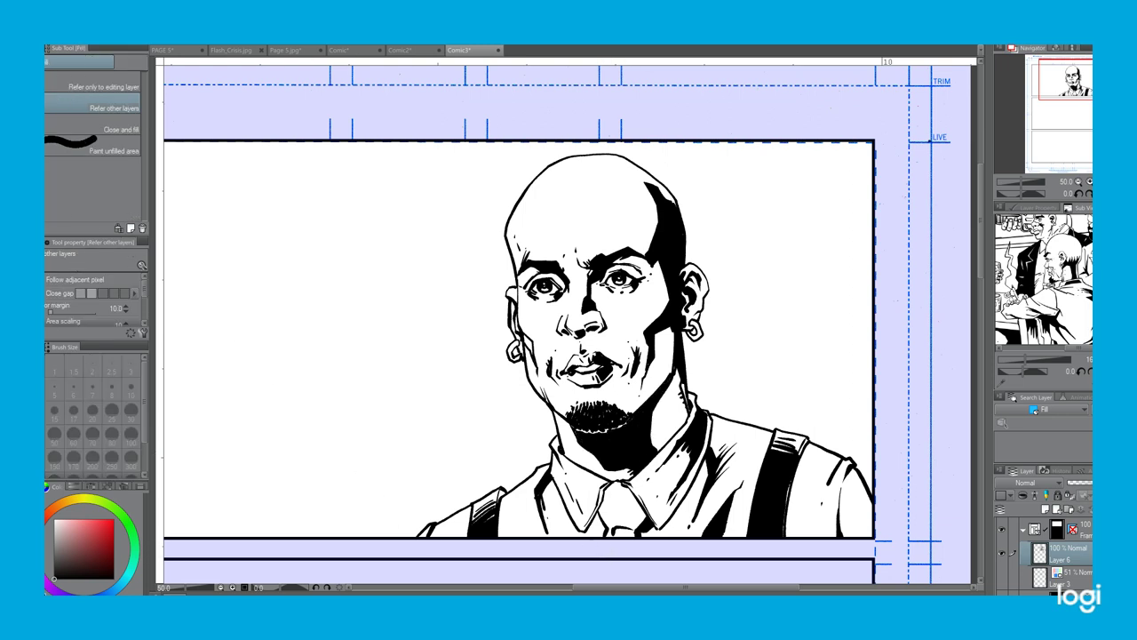
Extend the black skull shadow up toward the crown with feathered Real G-Pen strokes, and add small crown marks and shirt folds.
key("p")
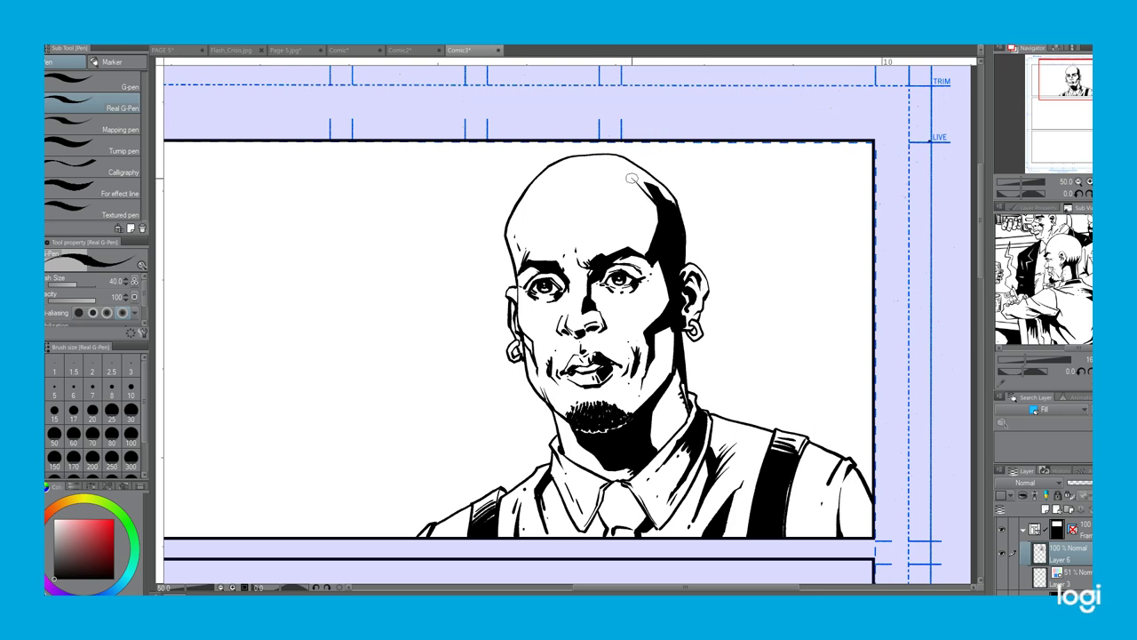
left_click_drag(633, 171, 660, 193)
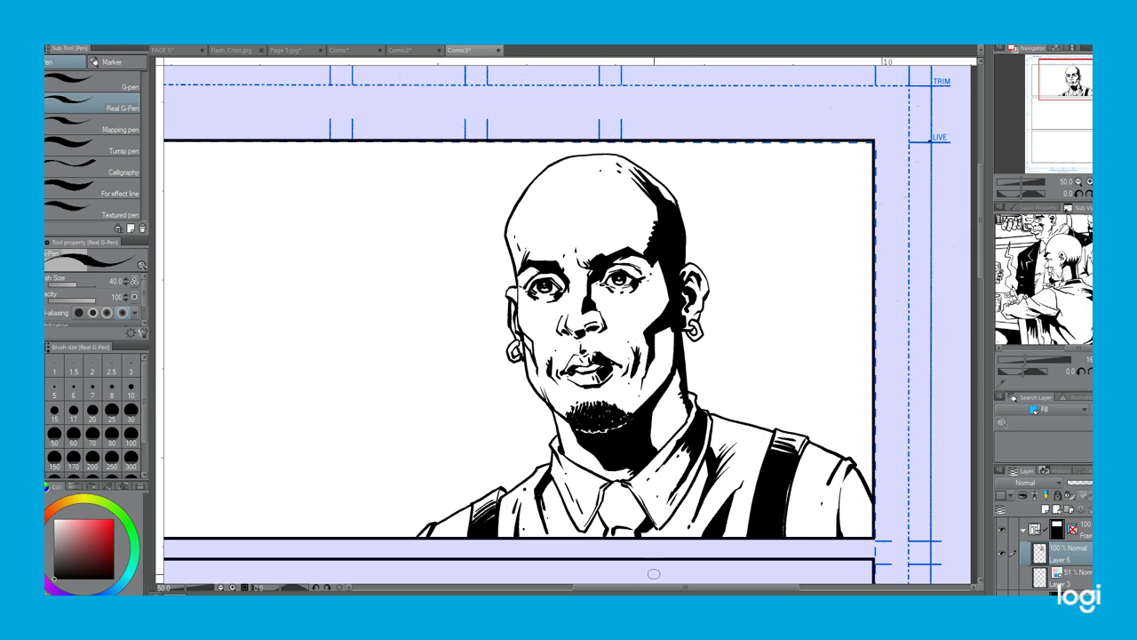
left_click_drag(656, 588, 652, 587)
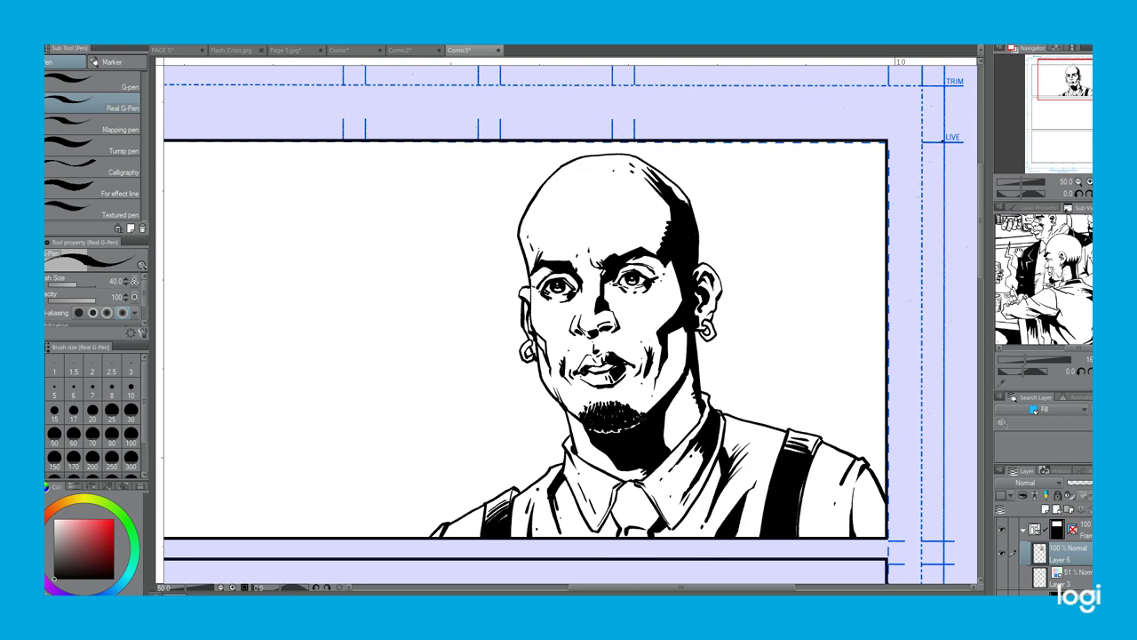
Draw angled straight lines from the panel's upper edge behind the head down to the shoulder, and fill the background outside them with black.
key("ctrl+minus")
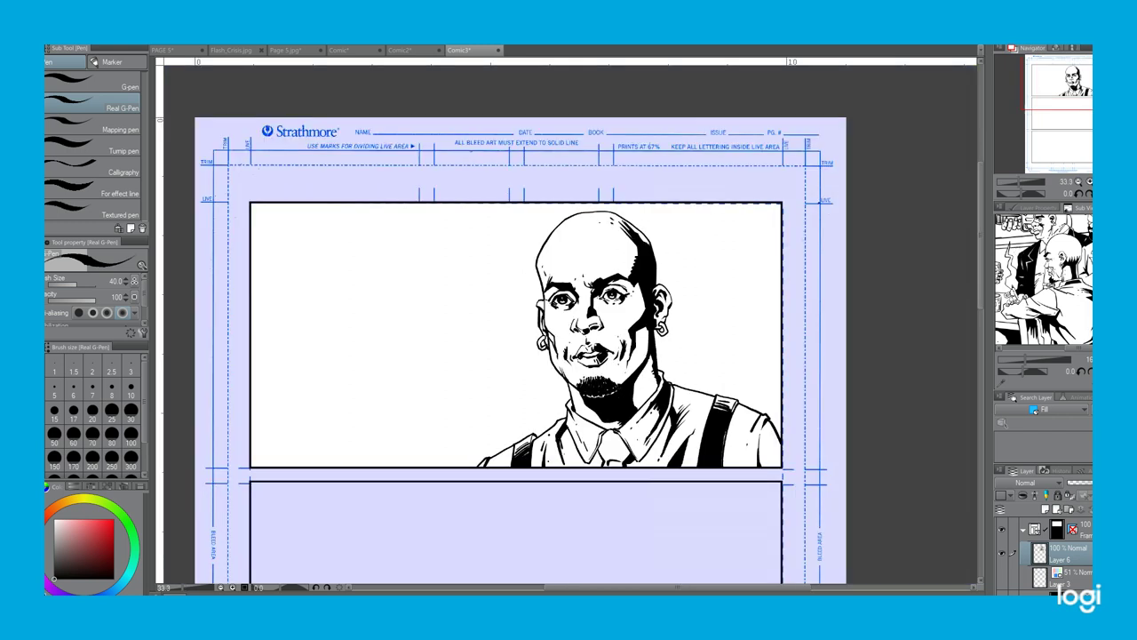
key("u")
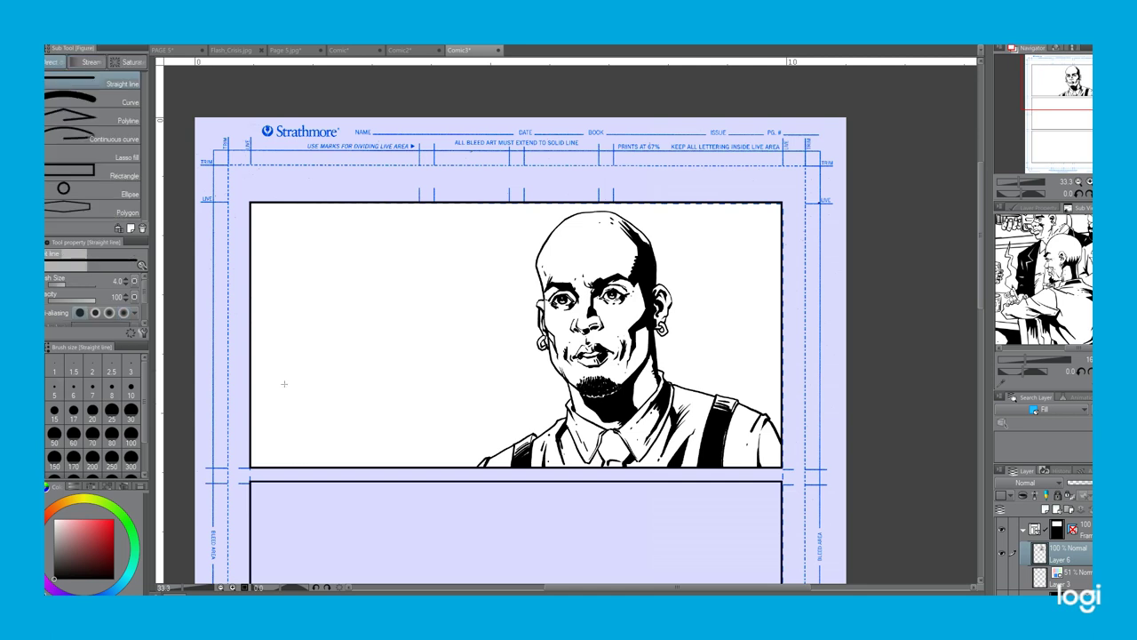
left_click_drag(272, 204, 537, 272)
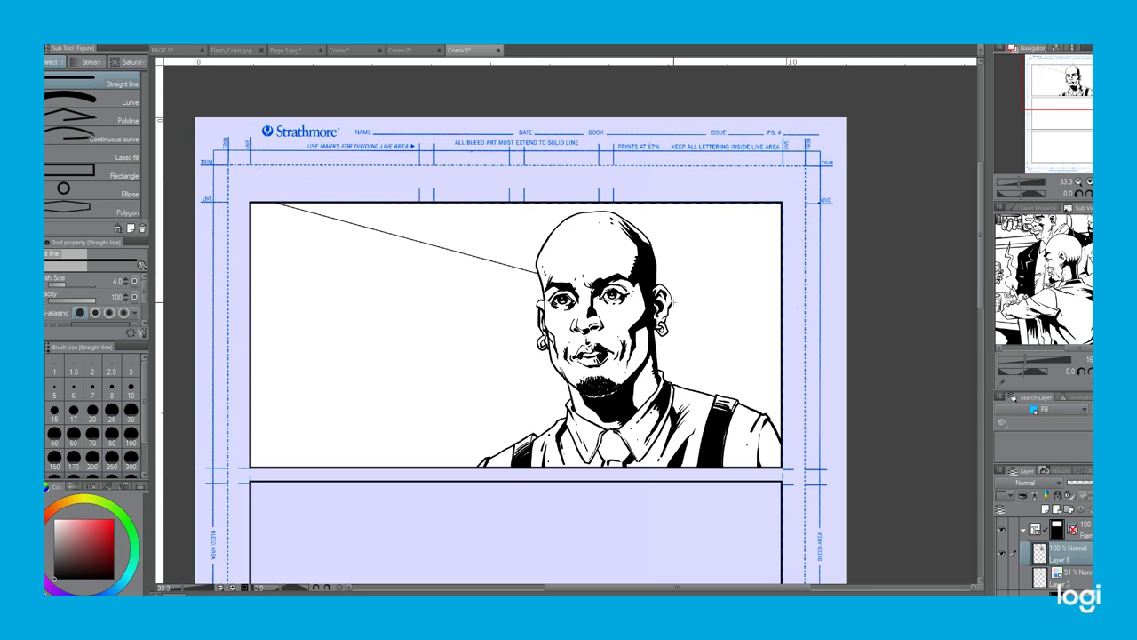
left_click_drag(537, 272, 744, 404)
key("g")
left_click(752, 269)
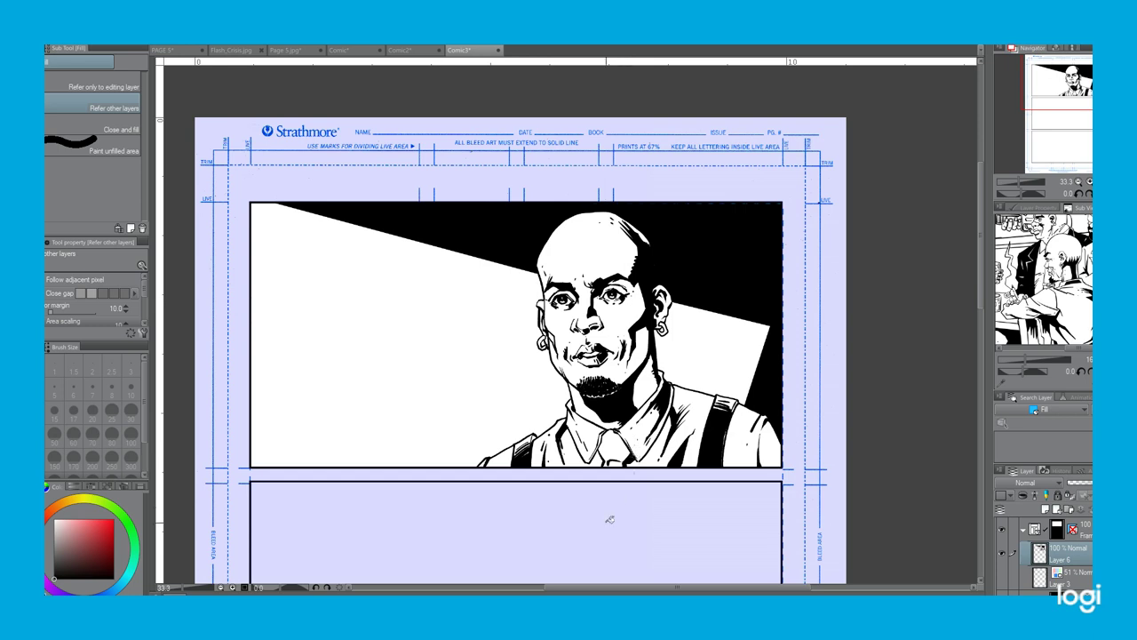
key("p")
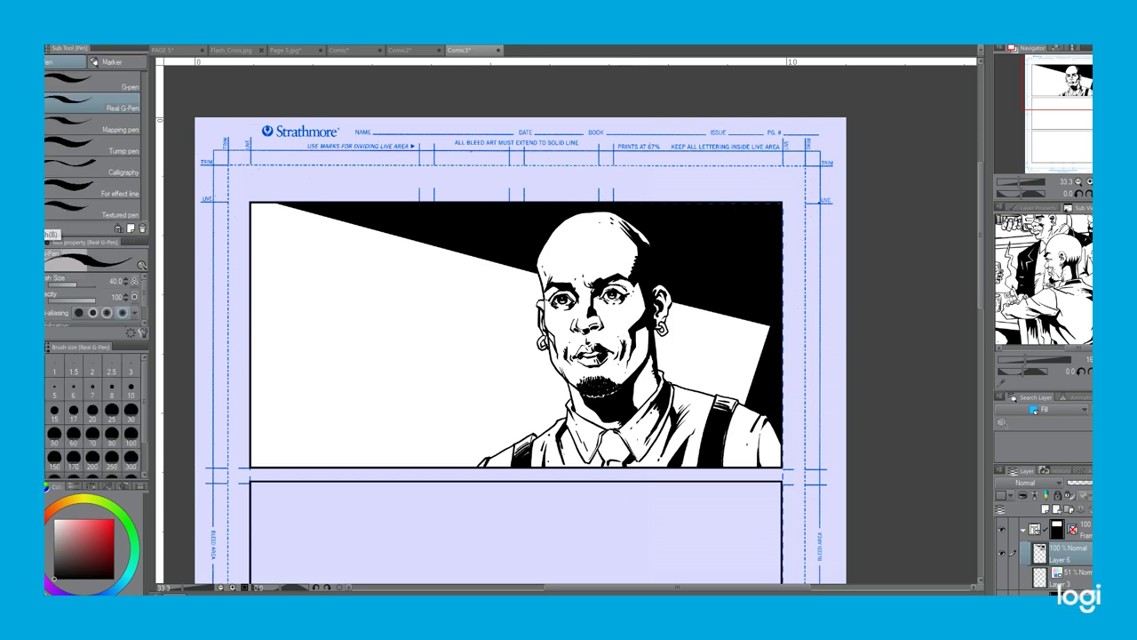